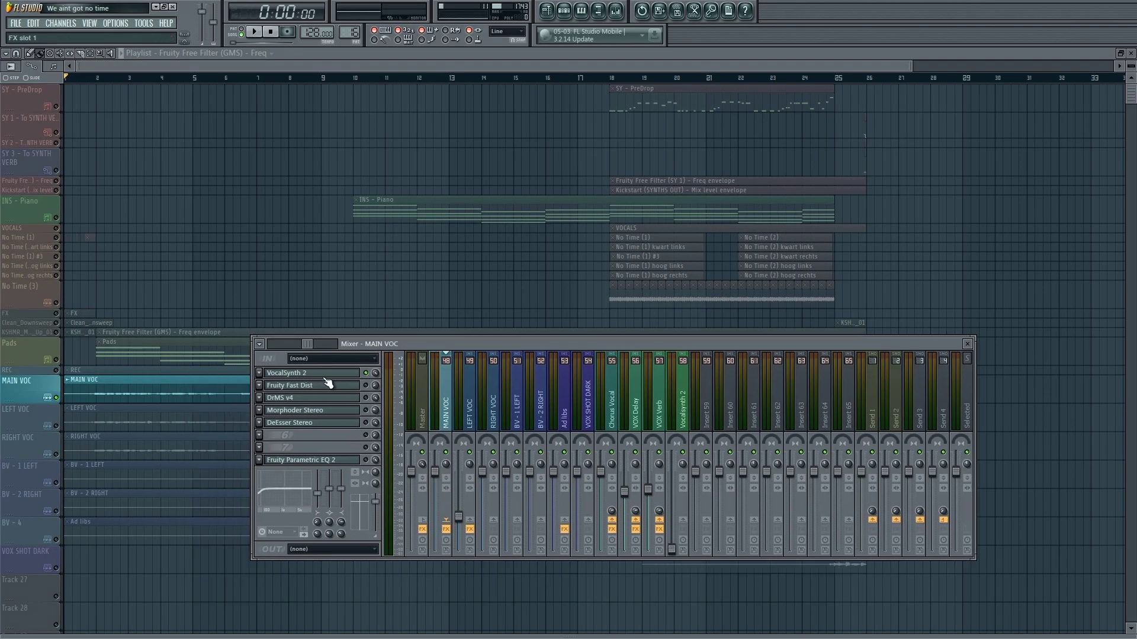
# Open VocalSynth 2 on MAIN VOC and power on the Biovox, Compuvox, Talkbox and Polyvox modules
pyautogui.click(324, 374)
pyautogui.moveTo(446, 133); pyautogui.dragTo(371, 119)
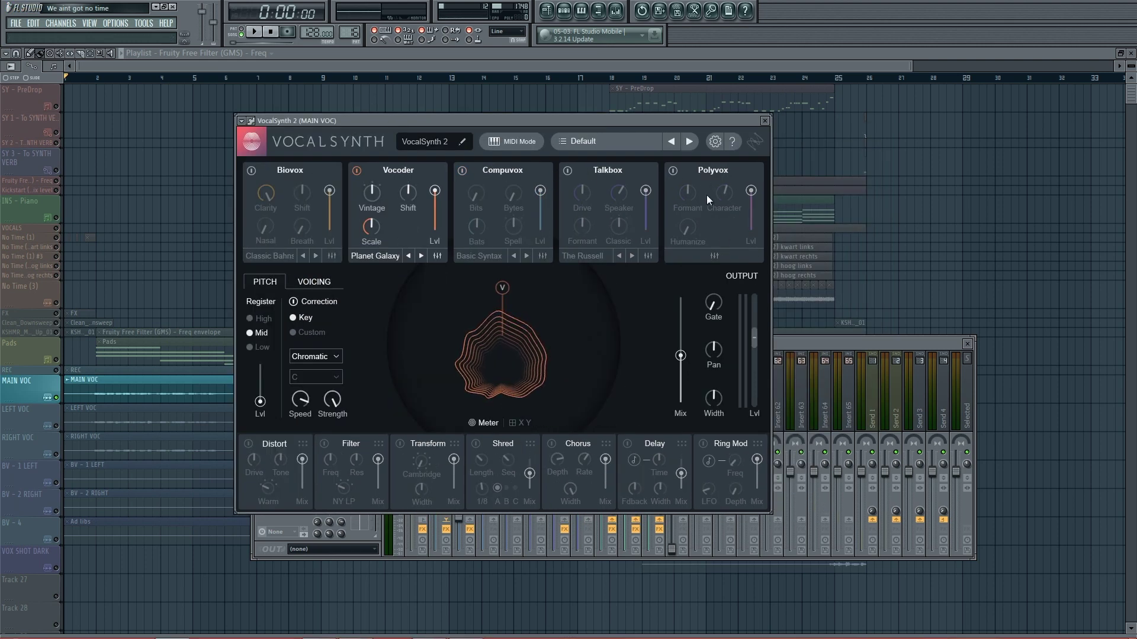
pyautogui.click(291, 183)
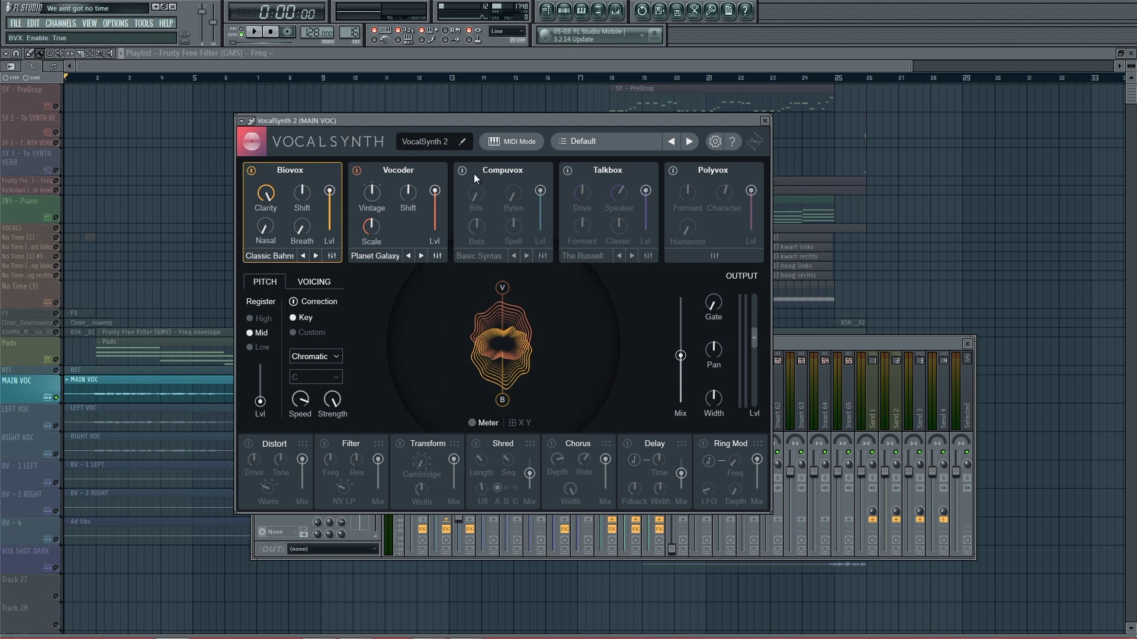
pyautogui.click(462, 172)
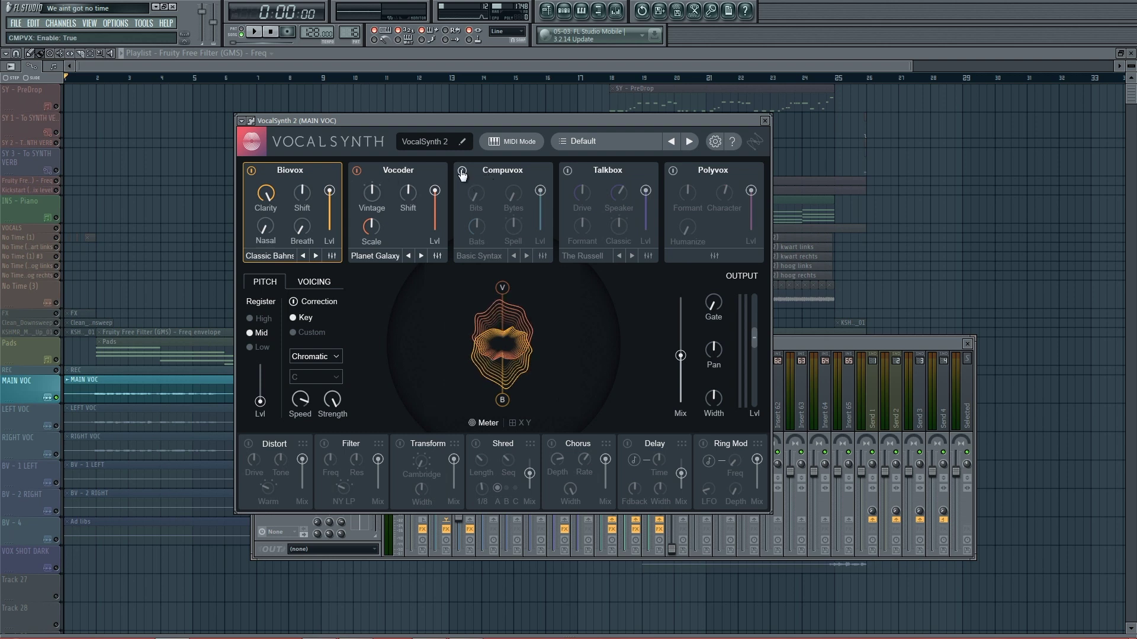
pyautogui.click(569, 171)
pyautogui.click(681, 173)
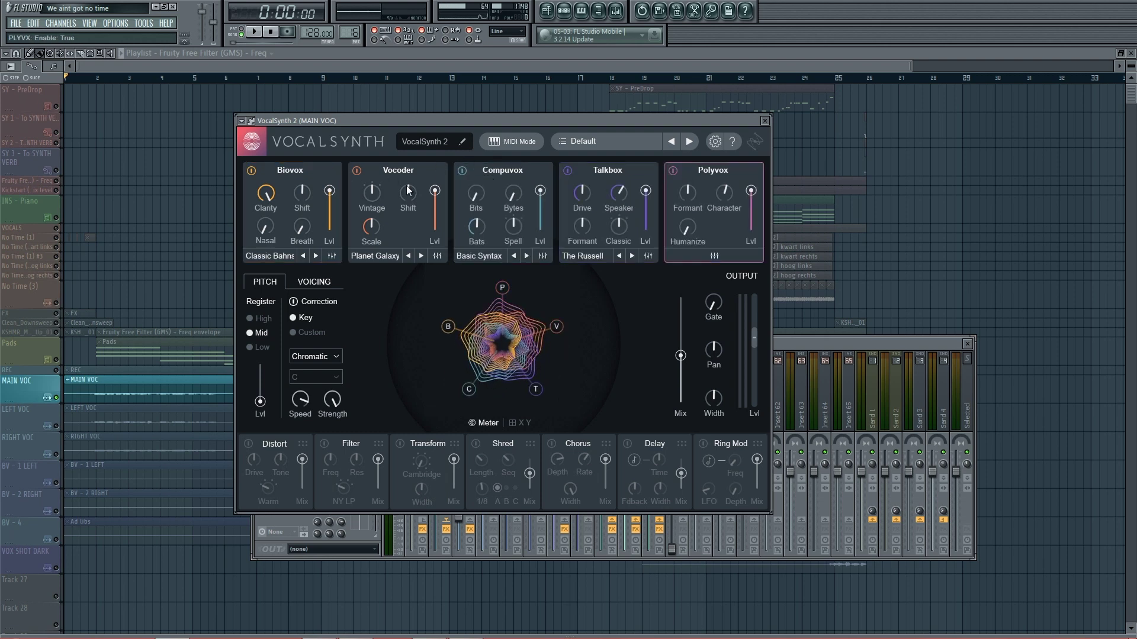
# Keep the correction scale on Chromatic and switch VocalSynth 2's pitch Correction off
pyautogui.moveTo(340, 121); pyautogui.dragTo(332, 122)
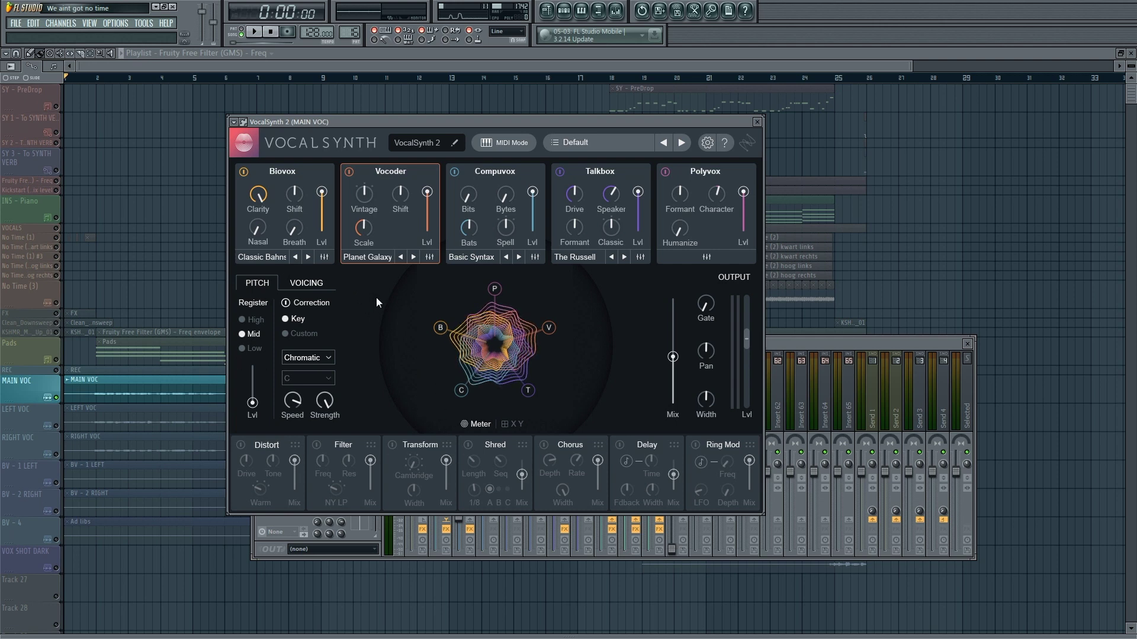
pyautogui.click(328, 357)
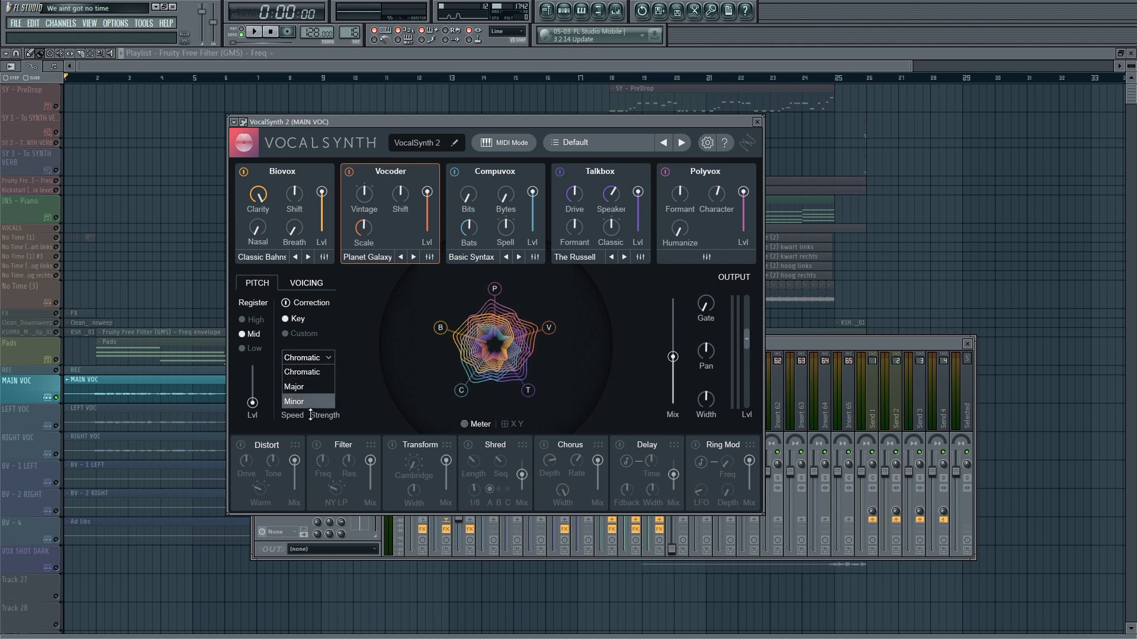
pyautogui.click(317, 372)
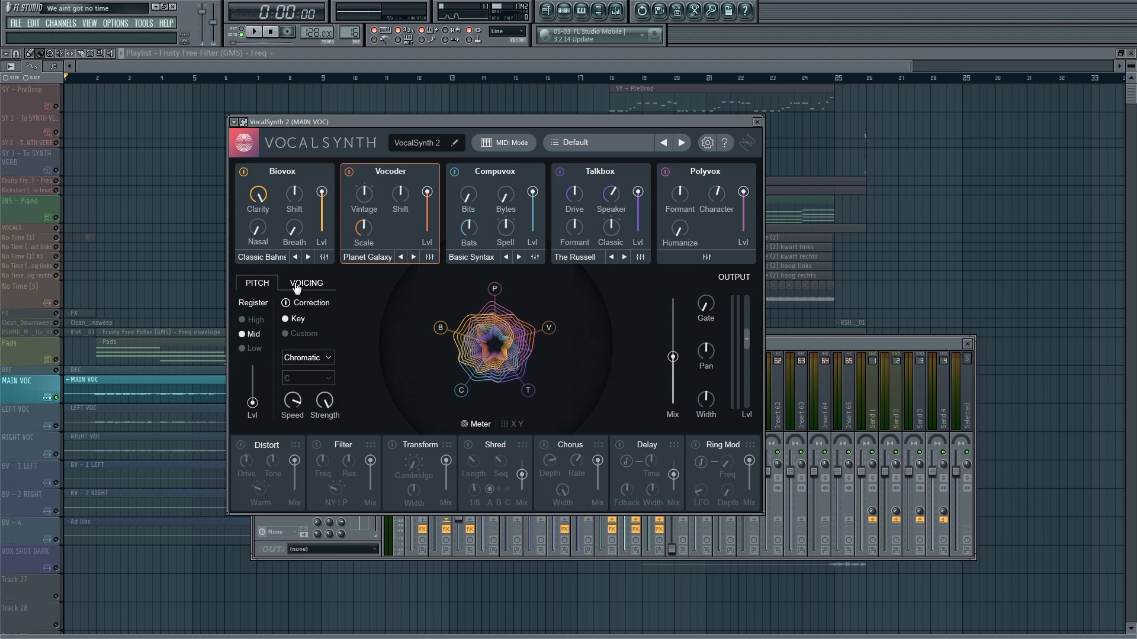
pyautogui.click(286, 303)
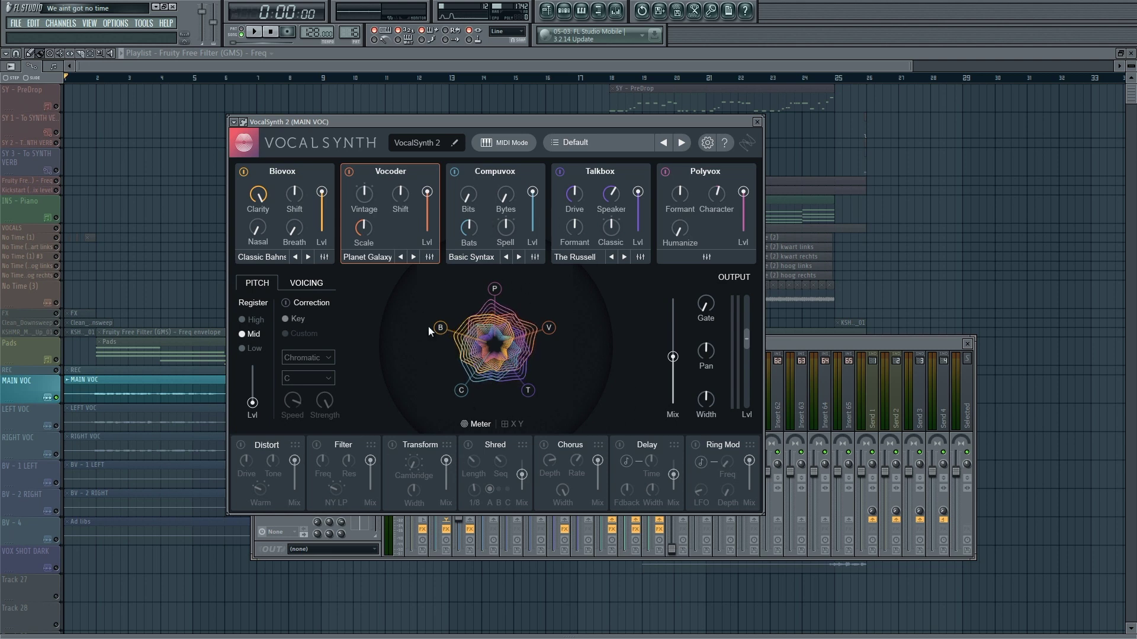
# Adjust the Biovox and Polyvox levels in the visualizer, leaving Biovox at 100%
pyautogui.moveTo(323, 196)
pyautogui.moveTo(324, 196)
pyautogui.mouseDown()
pyautogui.moveTo(323, 283)
pyautogui.moveTo(323, 191)
pyautogui.mouseUp()
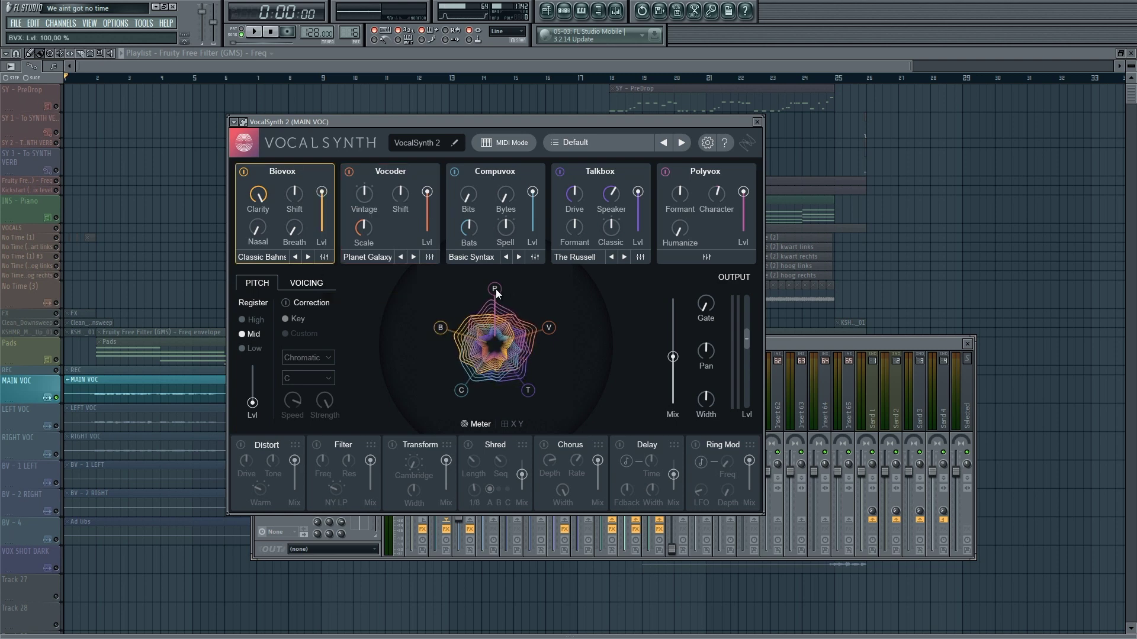
pyautogui.moveTo(496, 289); pyautogui.dragTo(503, 257)
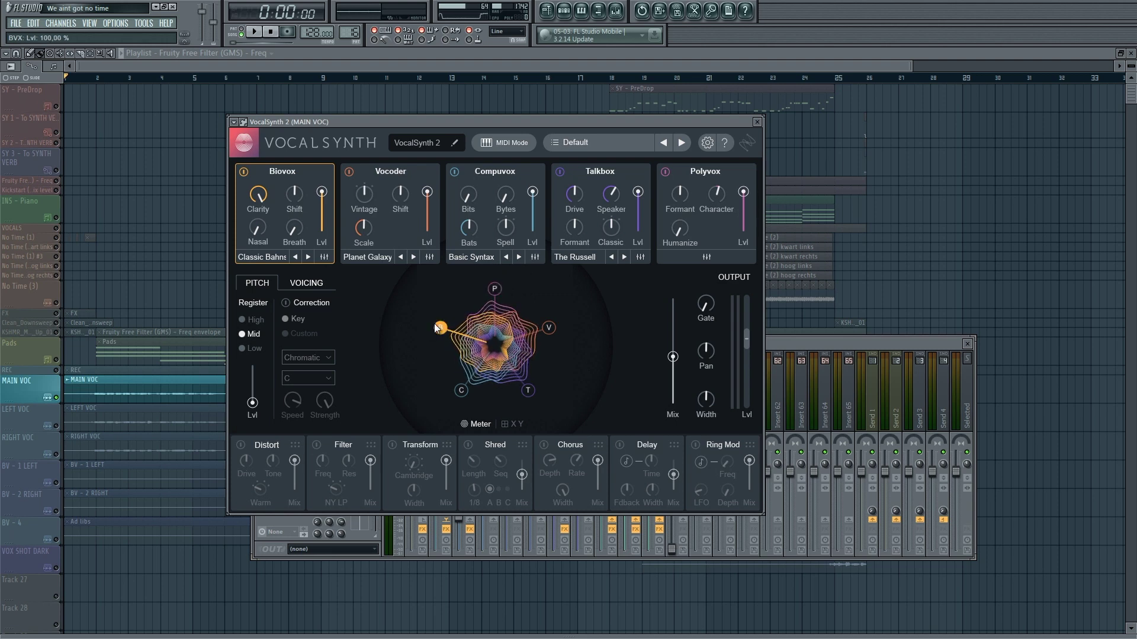
pyautogui.moveTo(436, 323); pyautogui.dragTo(420, 317)
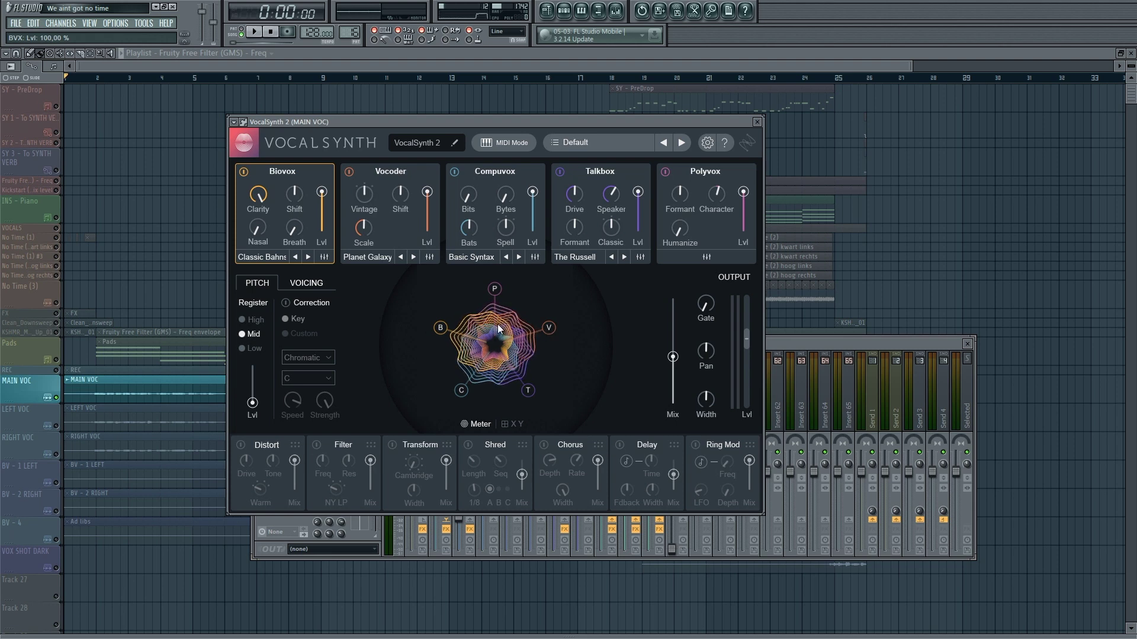
# Return to the meter display, raise the output Mix to full and adjust the gate threshold
pyautogui.click(513, 424)
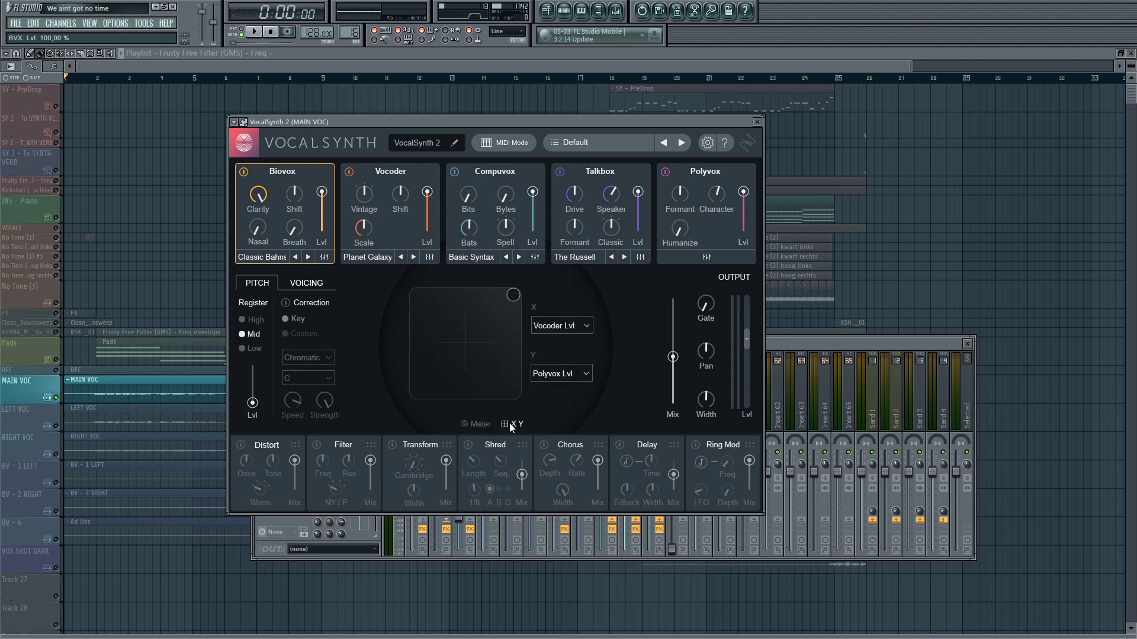
pyautogui.click(511, 431)
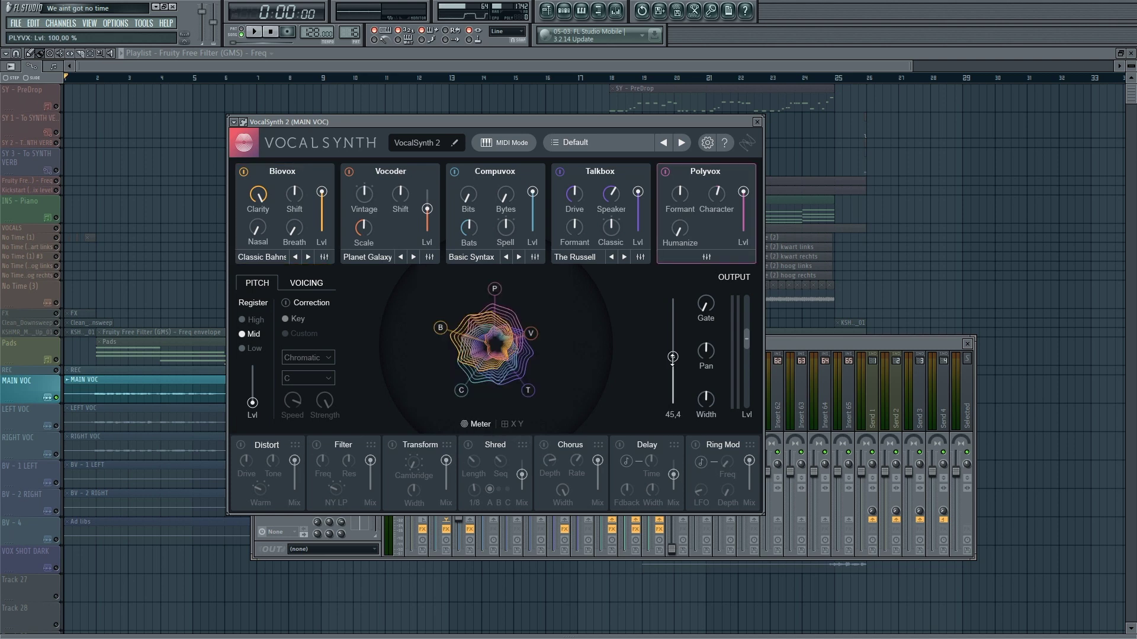
pyautogui.moveTo(673, 356); pyautogui.dragTo(674, 299)
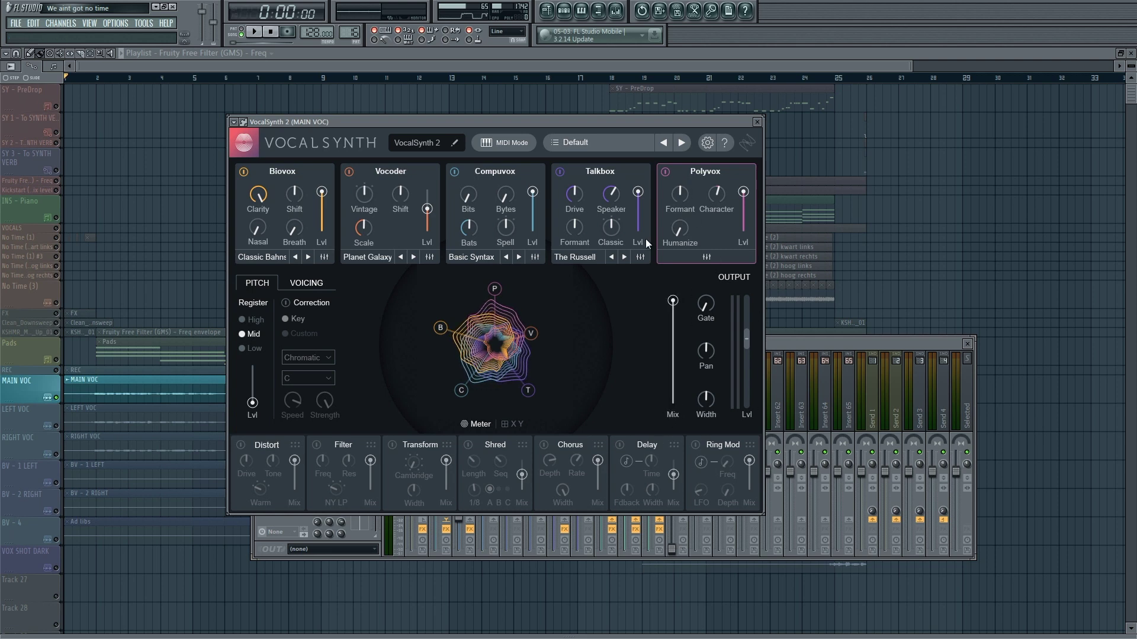
pyautogui.moveTo(673, 300)
pyautogui.mouseDown()
pyautogui.moveTo(672, 383)
pyautogui.moveTo(662, 290)
pyautogui.mouseUp()
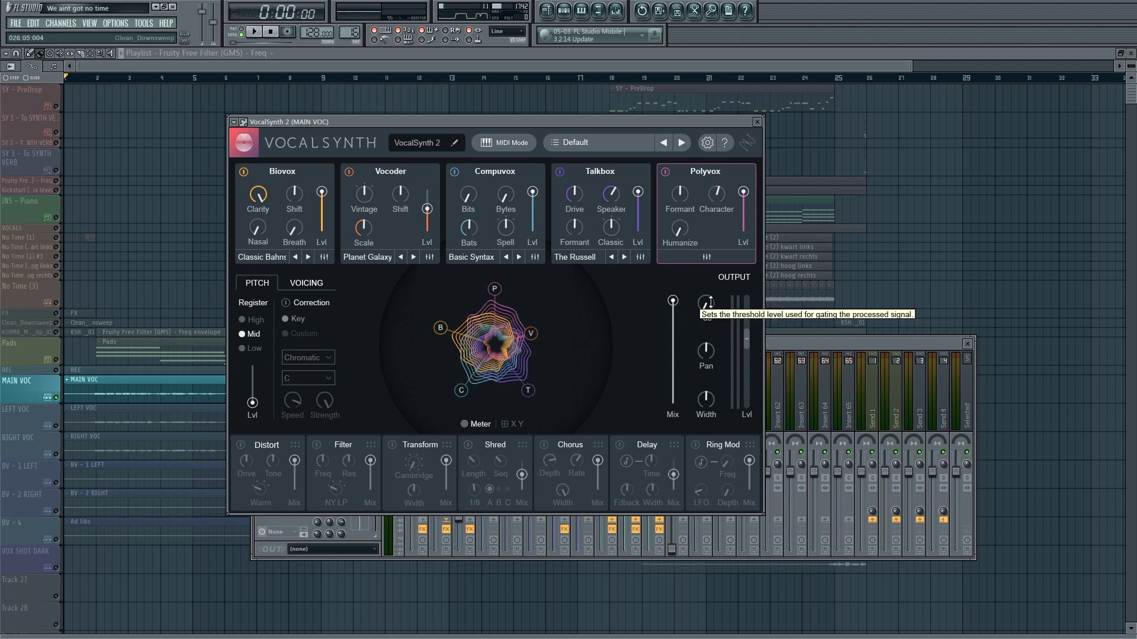
pyautogui.moveTo(705, 303); pyautogui.dragTo(709, 302)
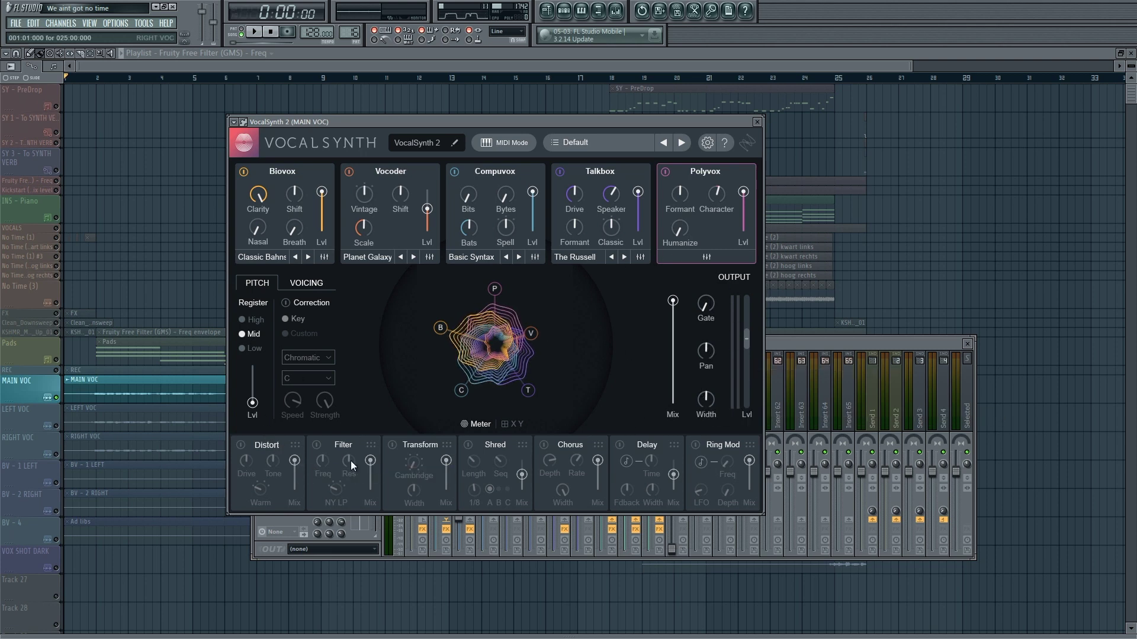
# Try the Distort effect on, then switch it back off
pyautogui.click(240, 445)
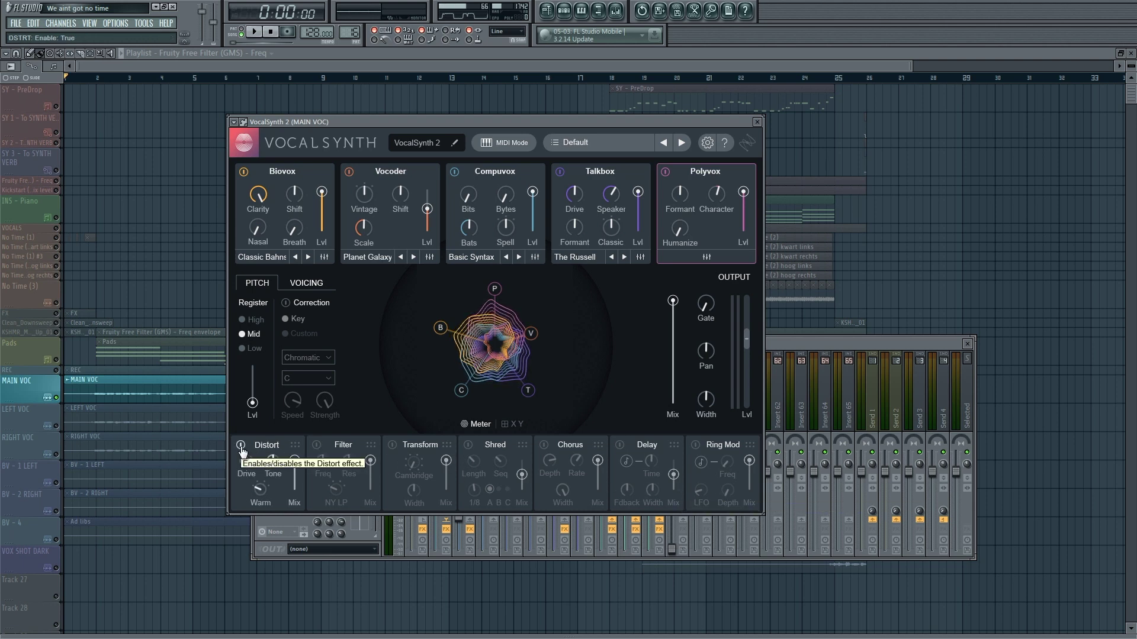
pyautogui.click(240, 445)
pyautogui.moveTo(528, 123); pyautogui.dragTo(518, 149)
# Choose MIDI mode instead of Auto and accept it, briefly checking the wrapper settings page
pyautogui.click(486, 171)
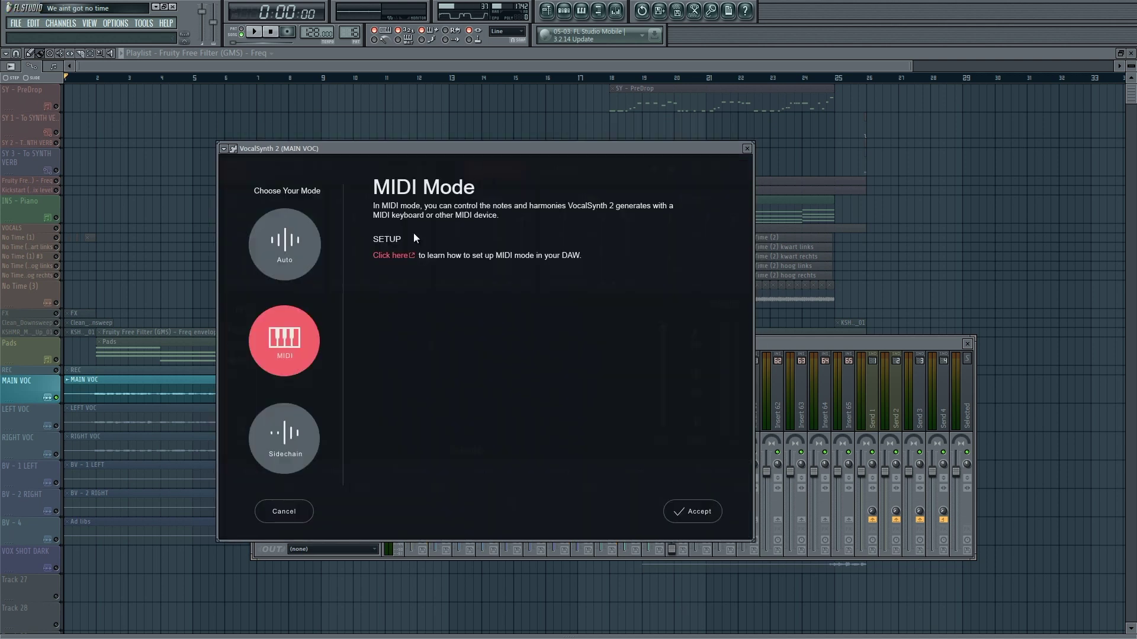
pyautogui.click(292, 243)
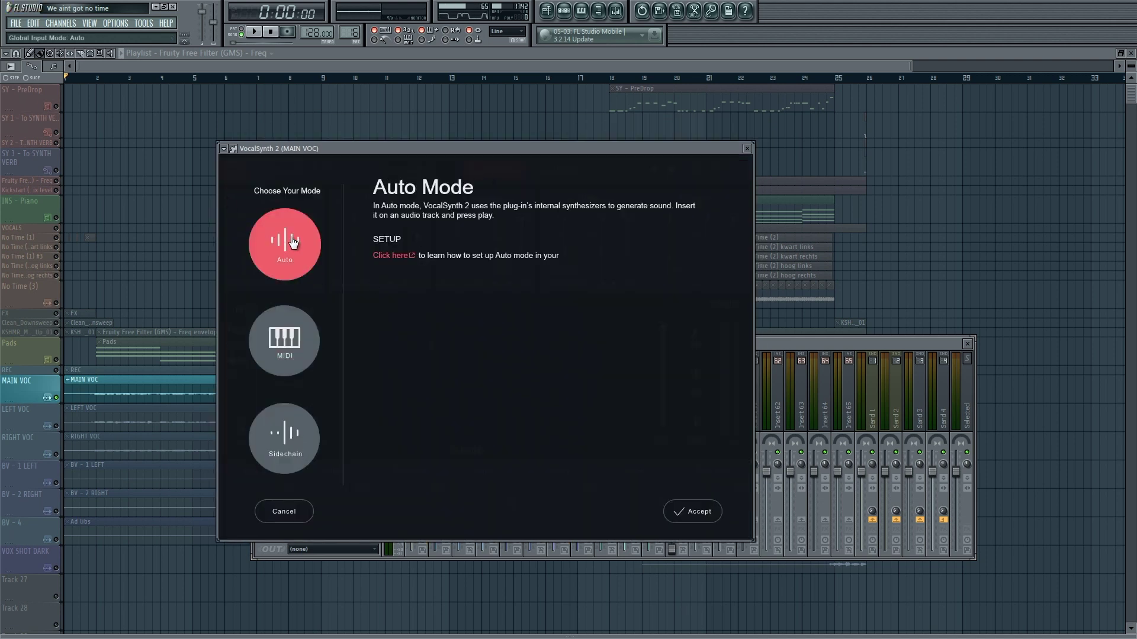
pyautogui.click(290, 342)
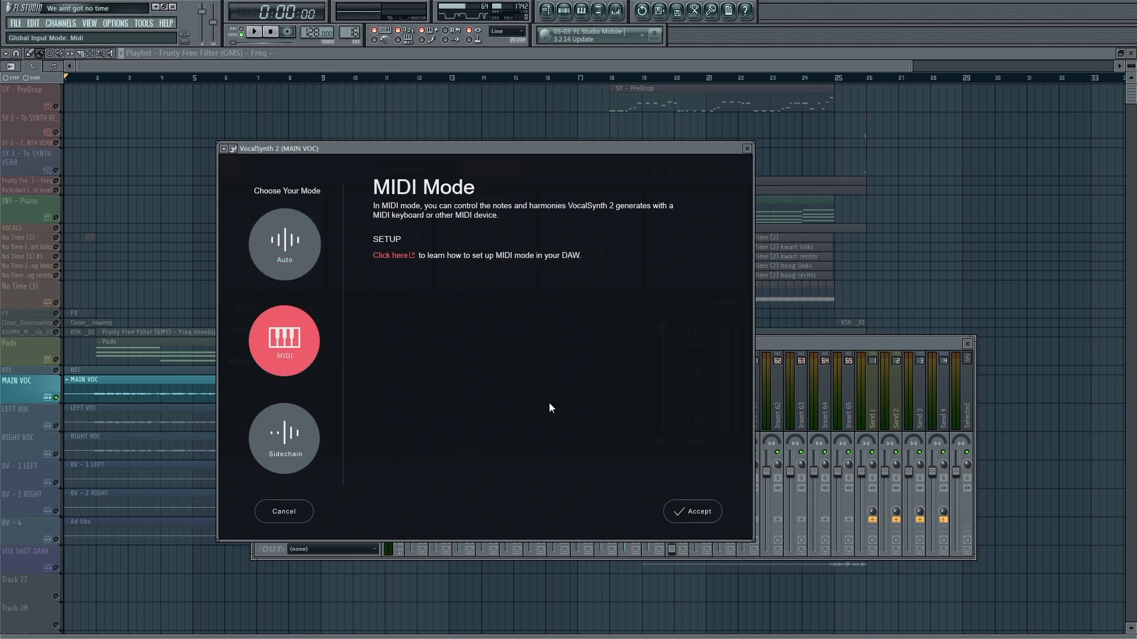
pyautogui.click(692, 512)
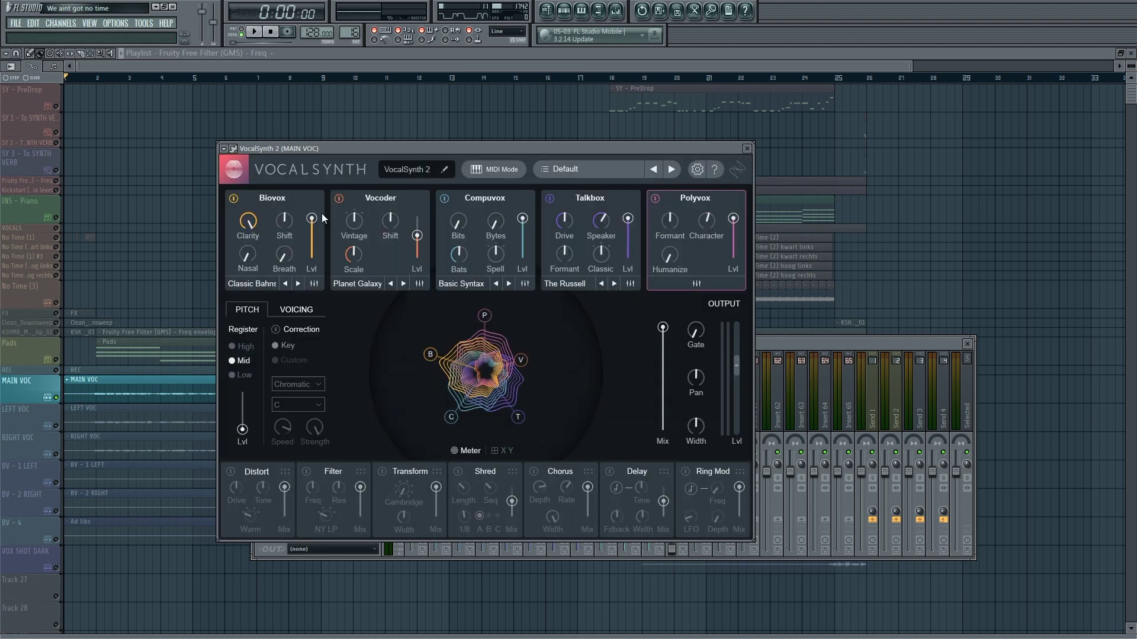
pyautogui.moveTo(311, 149); pyautogui.dragTo(327, 149)
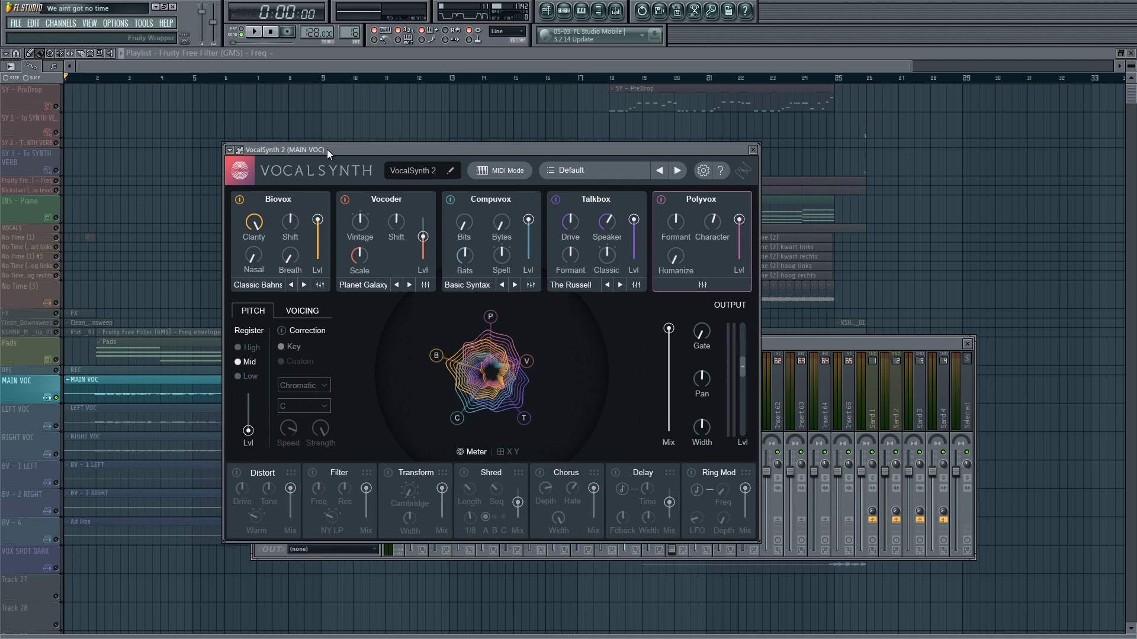
pyautogui.click(239, 150)
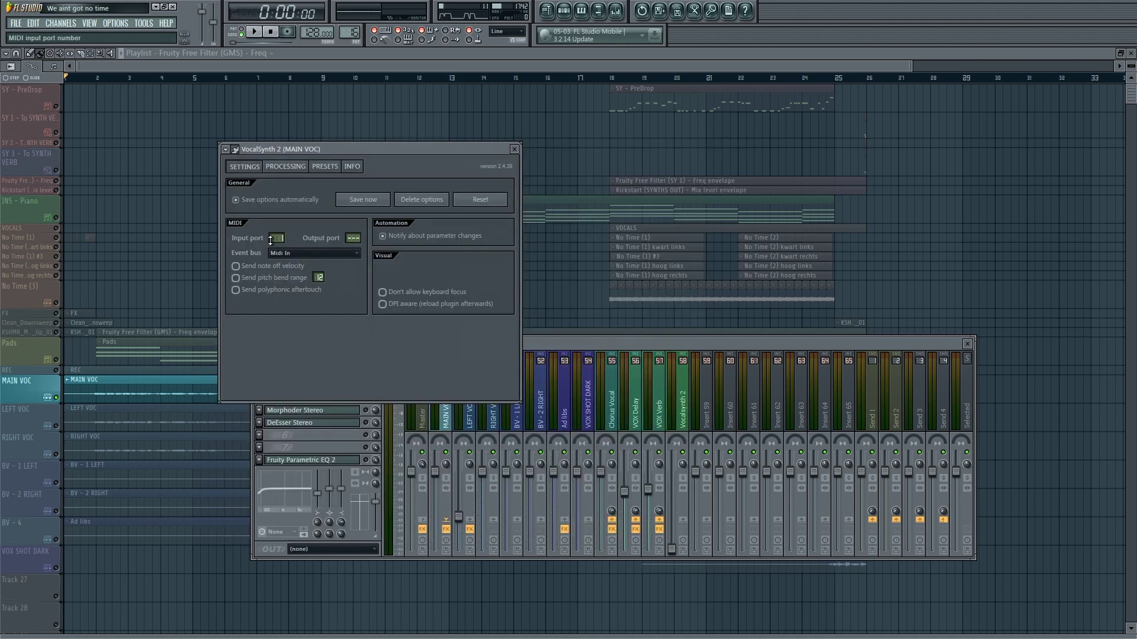
pyautogui.click(240, 150)
# Bring up the Pads channel rack and inspect the MIDI out channel's settings, then close them
pyautogui.click(562, 12)
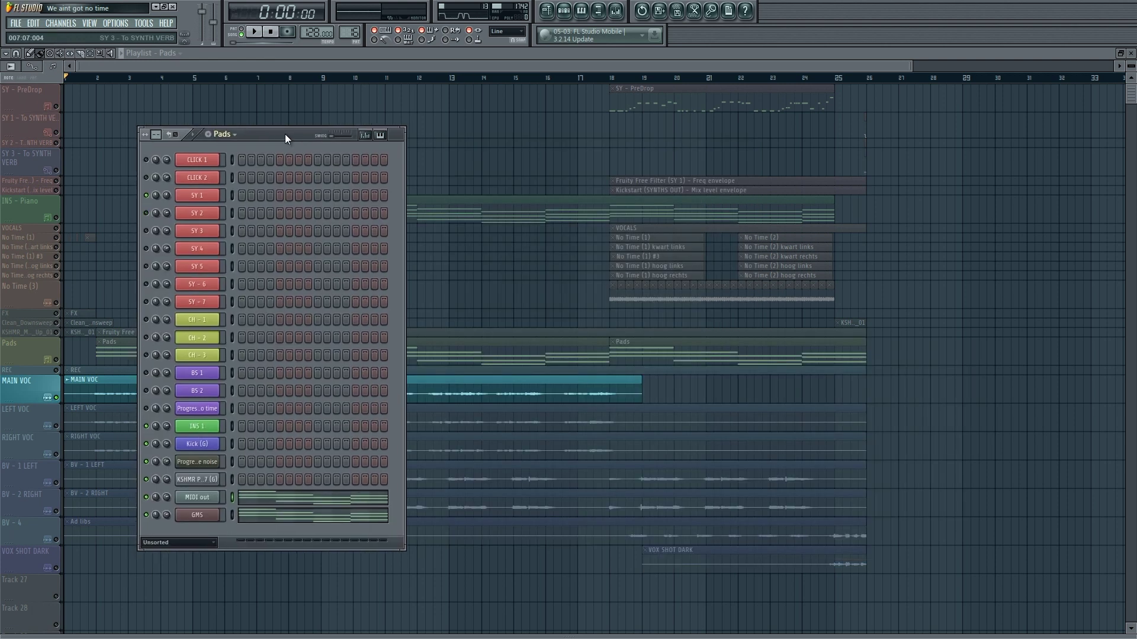
pyautogui.moveTo(286, 139); pyautogui.dragTo(286, 138)
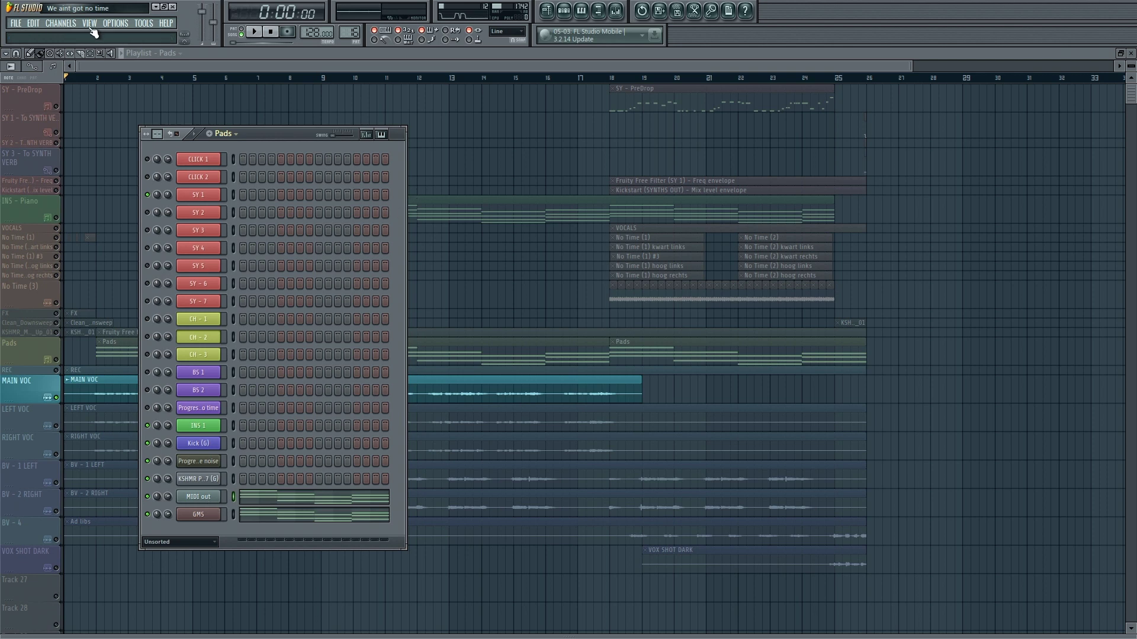
pyautogui.click(66, 23)
pyautogui.click(210, 506)
pyautogui.click(211, 506)
pyautogui.moveTo(501, 117); pyautogui.dragTo(487, 117)
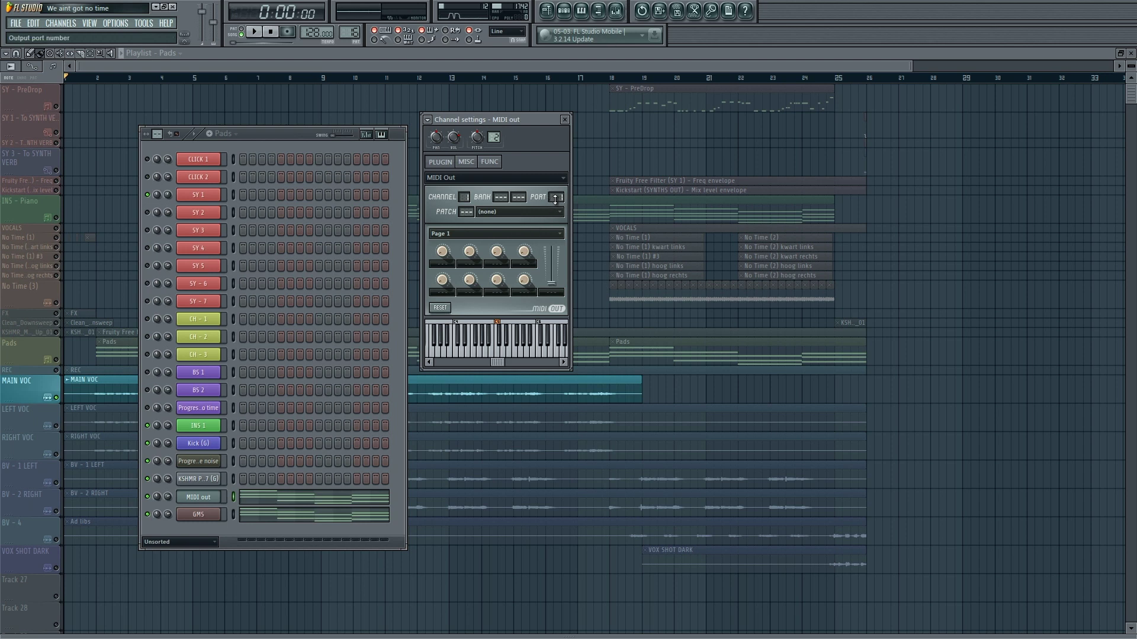
pyautogui.click(565, 120)
# Bring the mixer back, reposition the MAIN VOC mixer window, and recheck the MIDI out settings
pyautogui.press('F9')
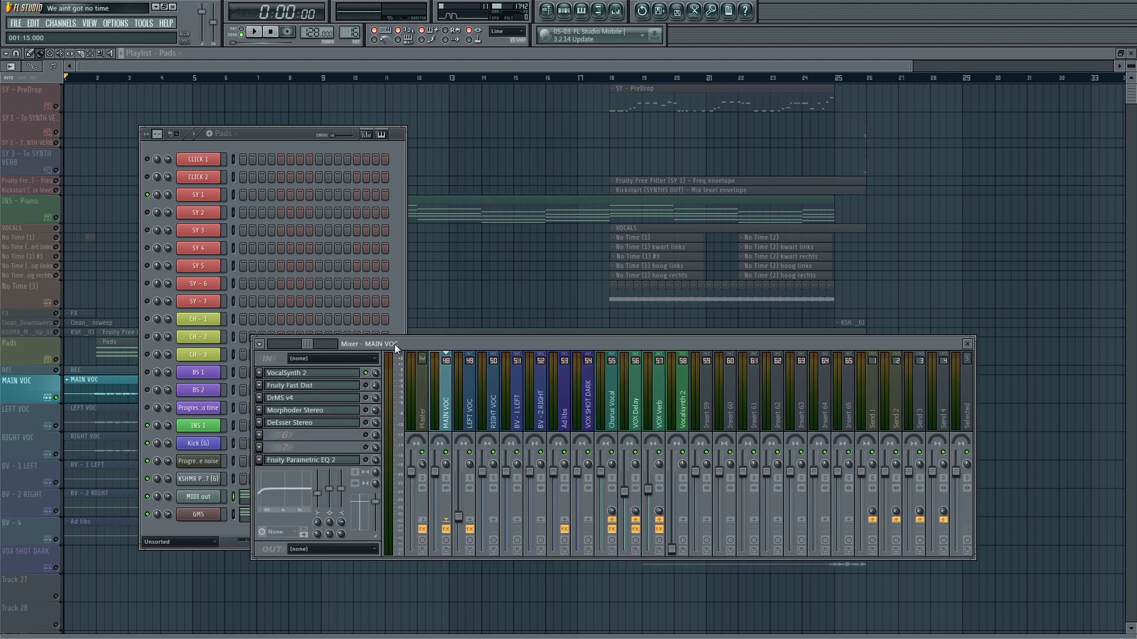
pyautogui.moveTo(396, 343); pyautogui.dragTo(433, 295)
pyautogui.click(200, 501)
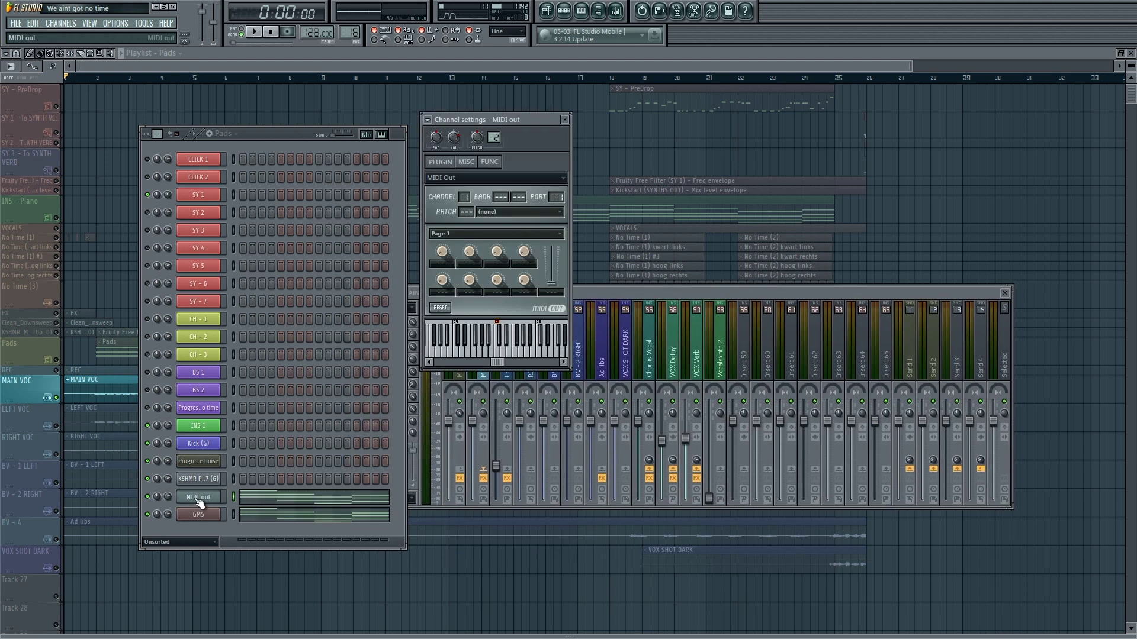
pyautogui.click(200, 502)
# Copy every GMS chord note with Ctrl+A, Ctrl+C and paste them into the MIDI out piano roll
pyautogui.click(248, 515)
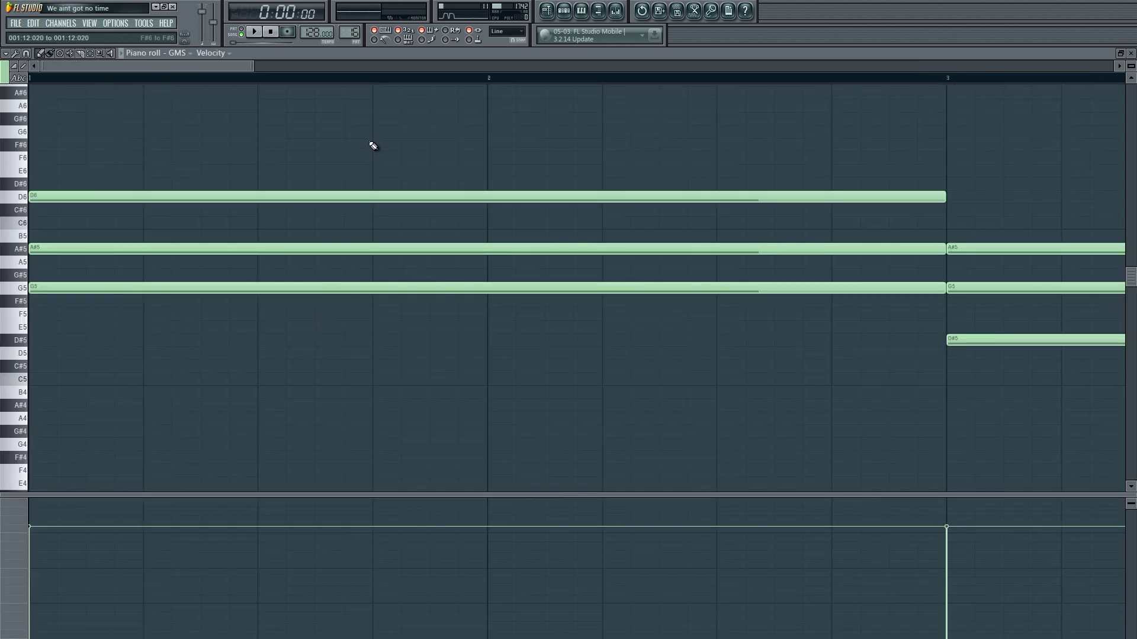
pyautogui.hotkey('ctrl', 'a')
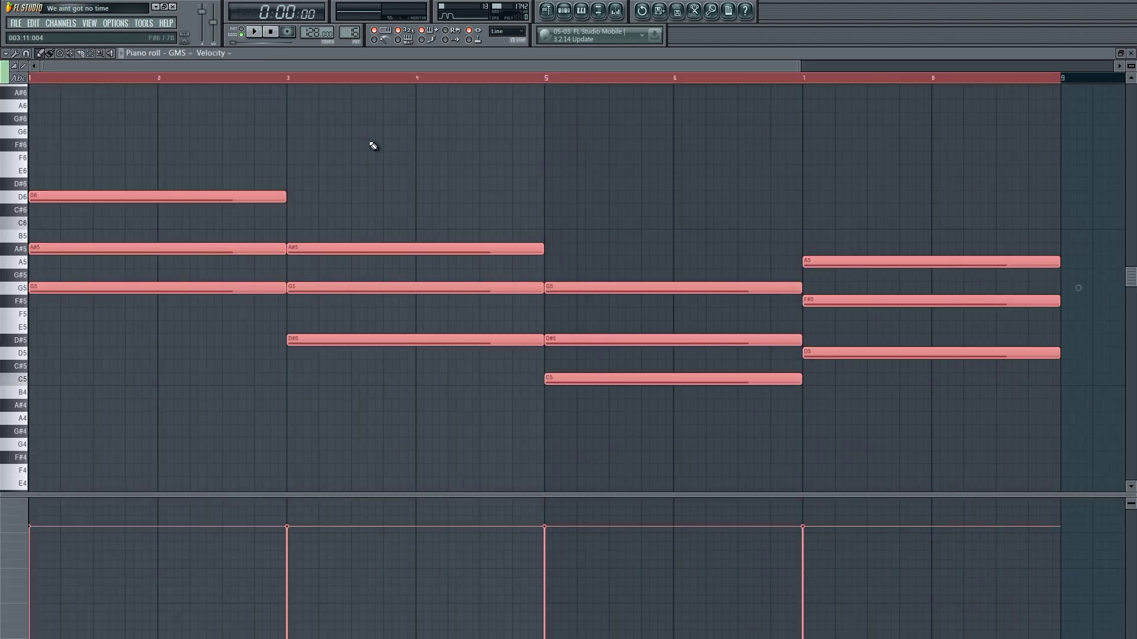
pyautogui.hotkey('ctrl', 'c')
pyautogui.press('F7')
pyautogui.click(285, 481)
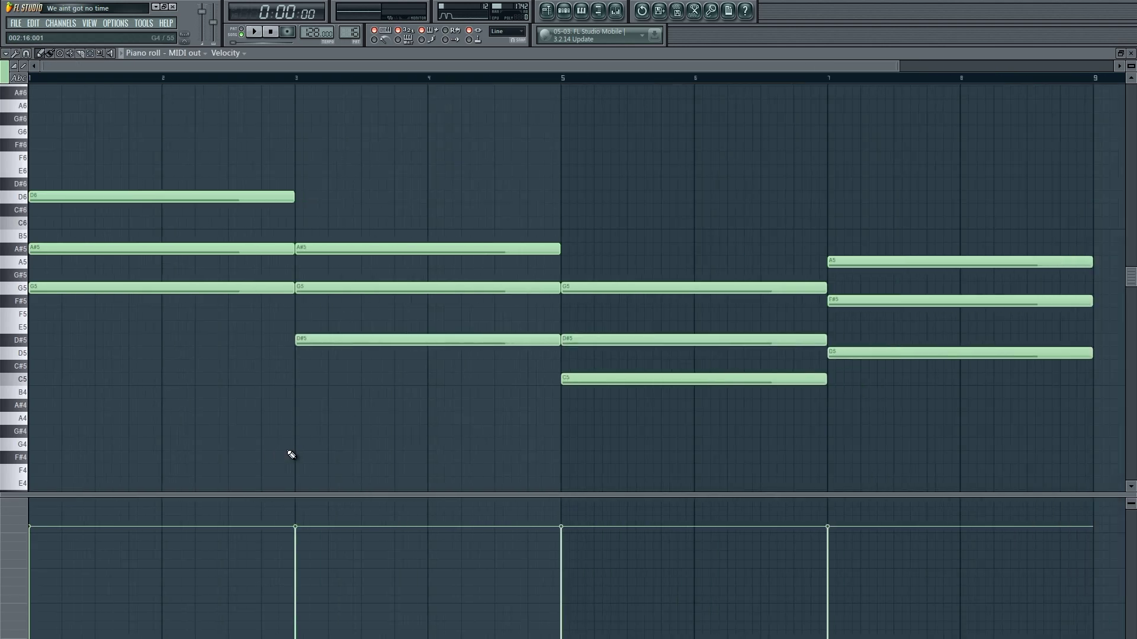
pyautogui.hotkey('ctrl', 'v')
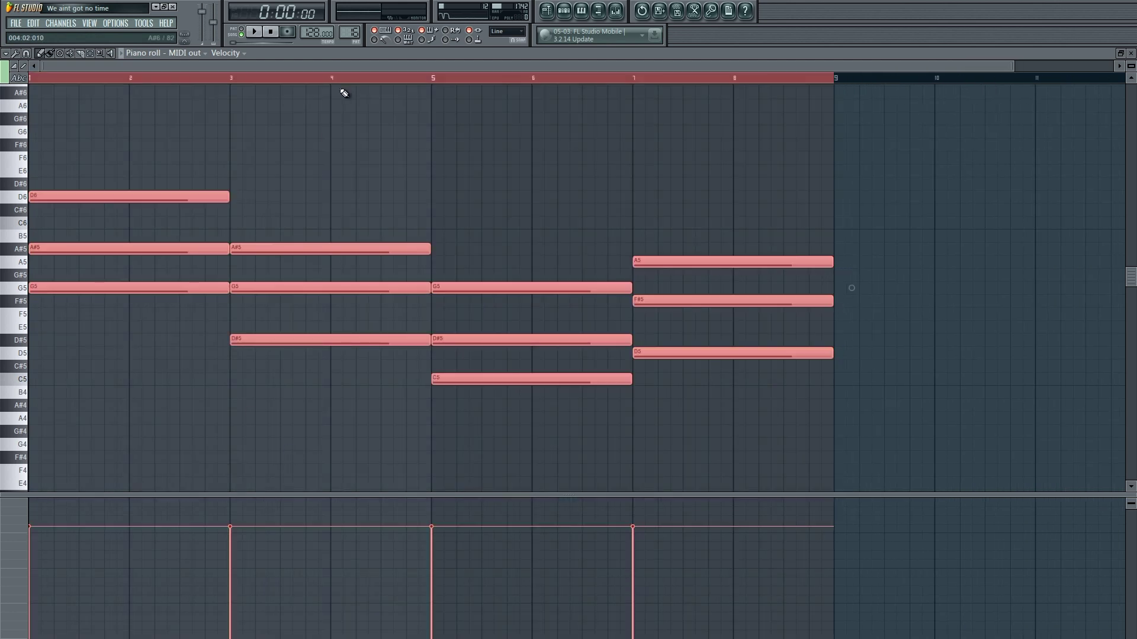
pyautogui.press('F7')
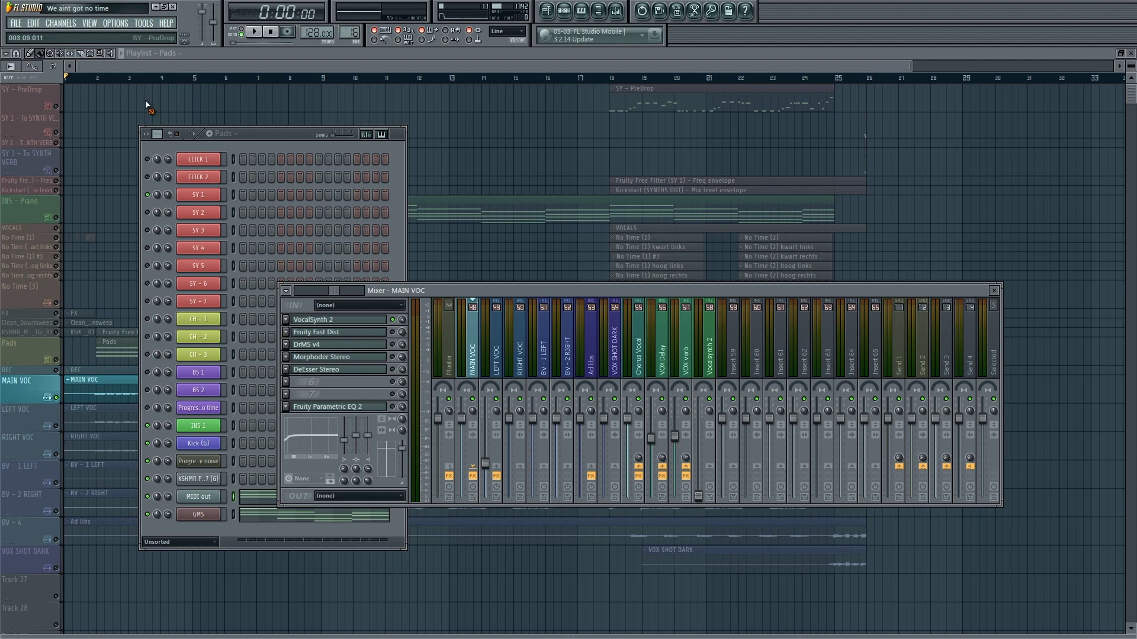
# Set the song position to bar 2, test playback briefly, and open VocalSynth 2 on MAIN VOC
pyautogui.press('F12')
pyautogui.press('F9')
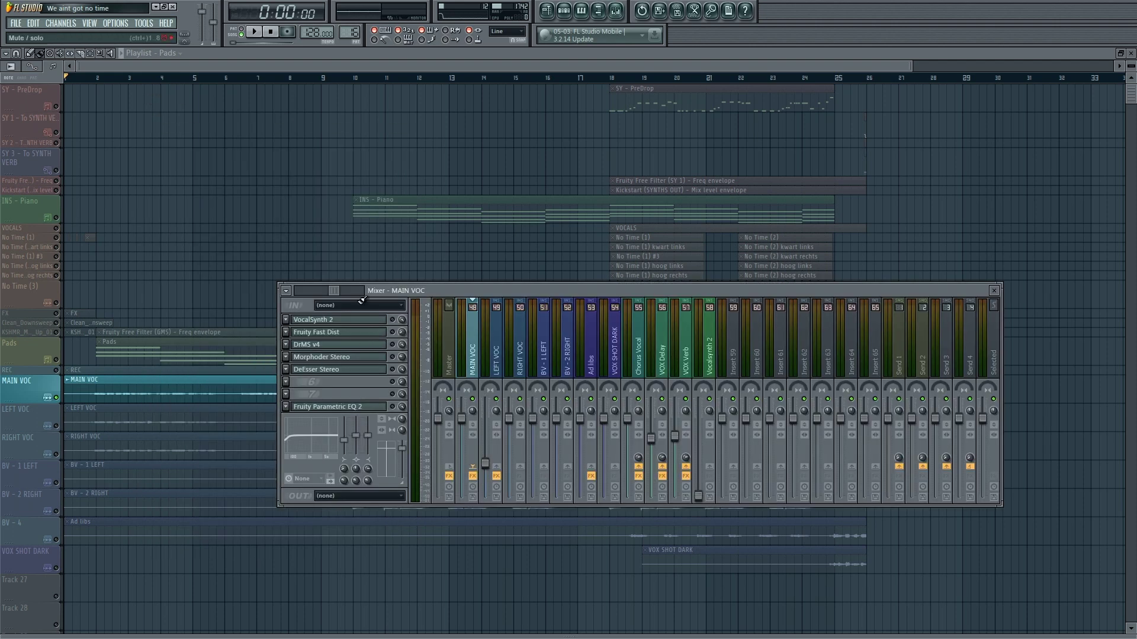
pyautogui.press('F9')
pyautogui.press('space')
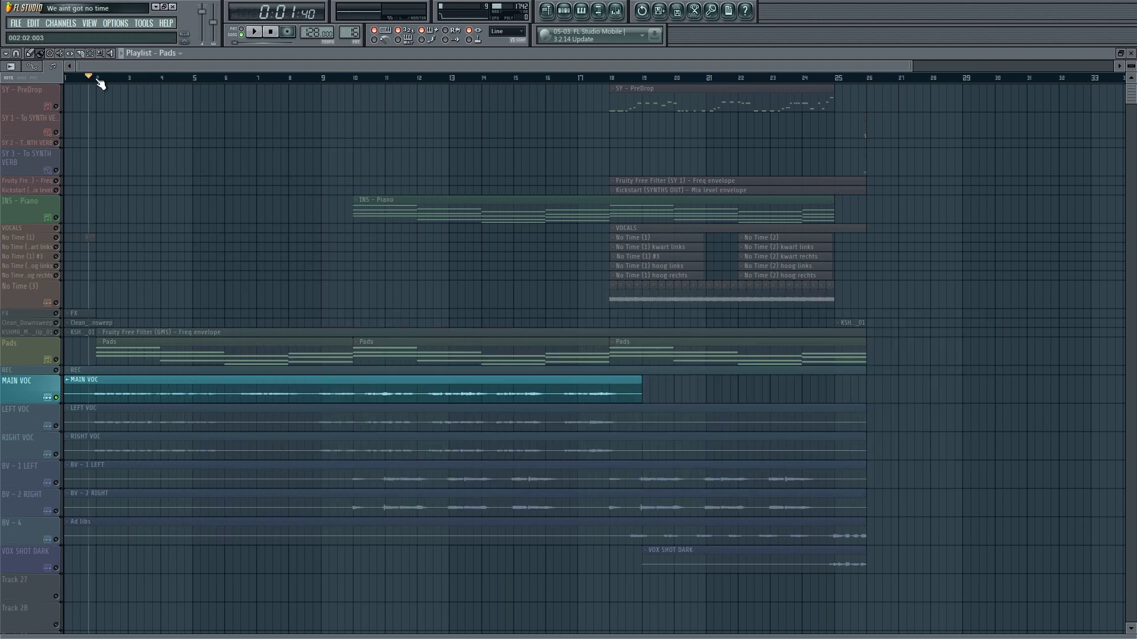
pyautogui.click(97, 78)
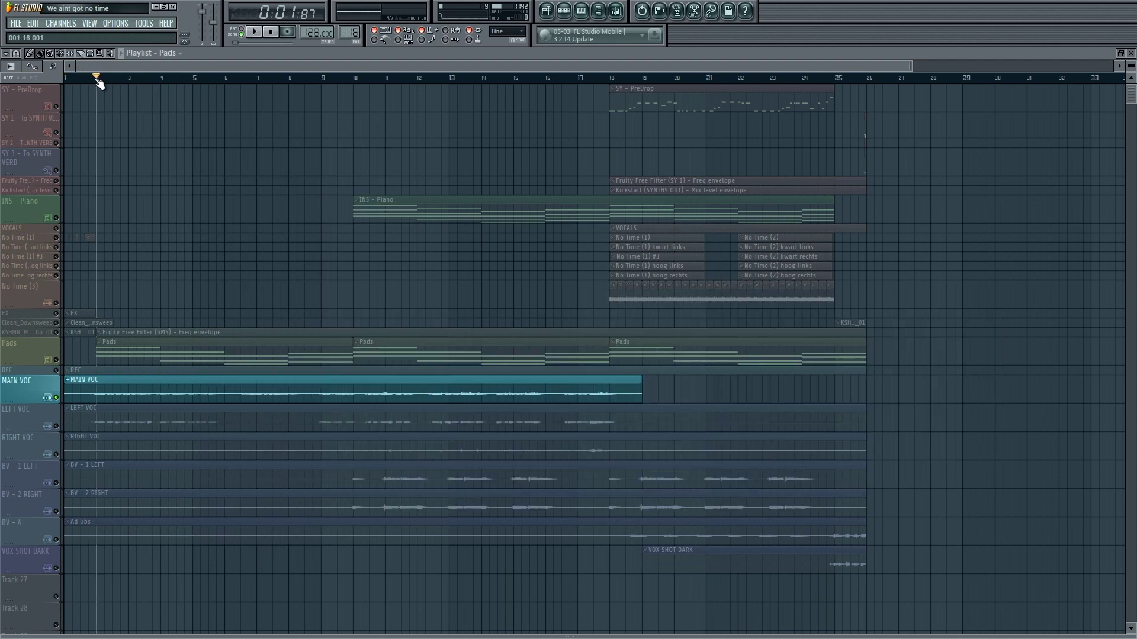
pyautogui.click(616, 10)
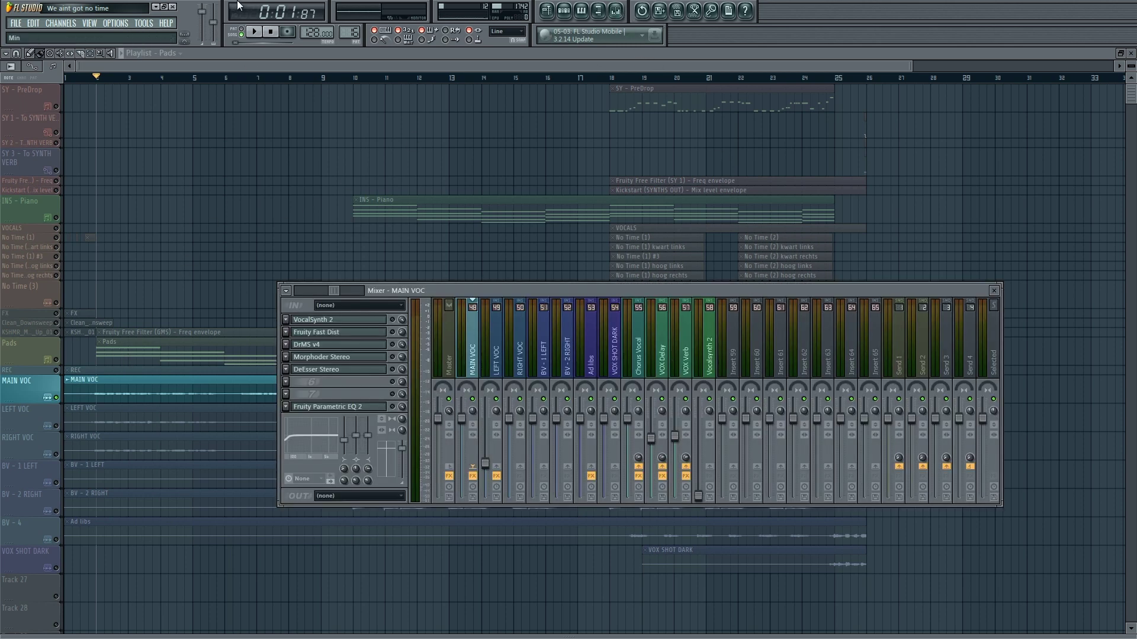
pyautogui.click(258, 32)
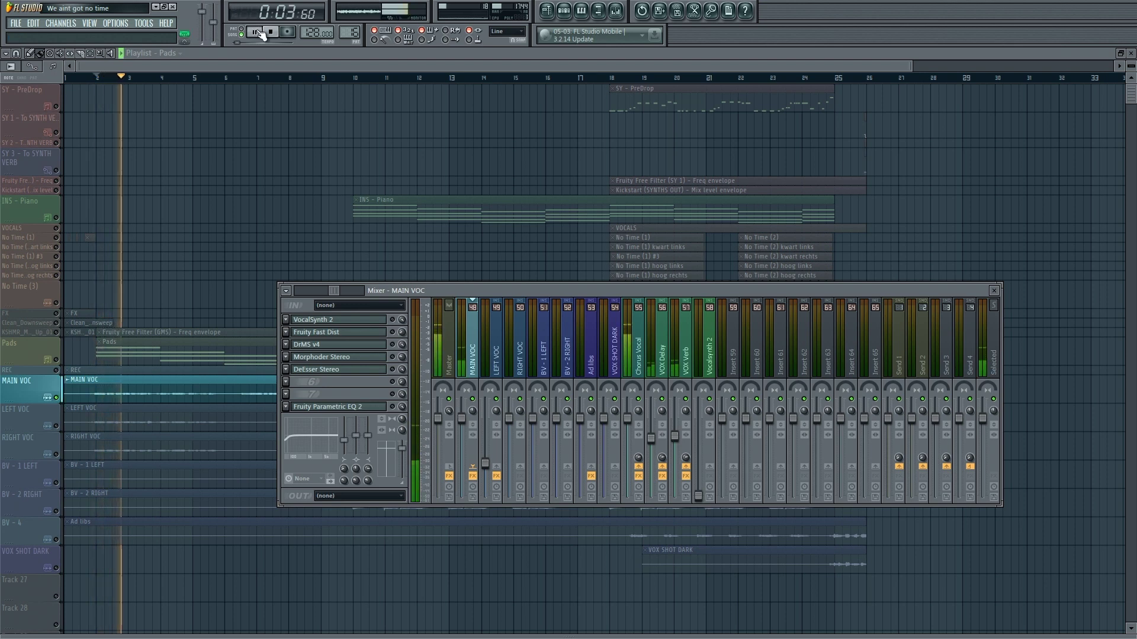
pyautogui.click(270, 32)
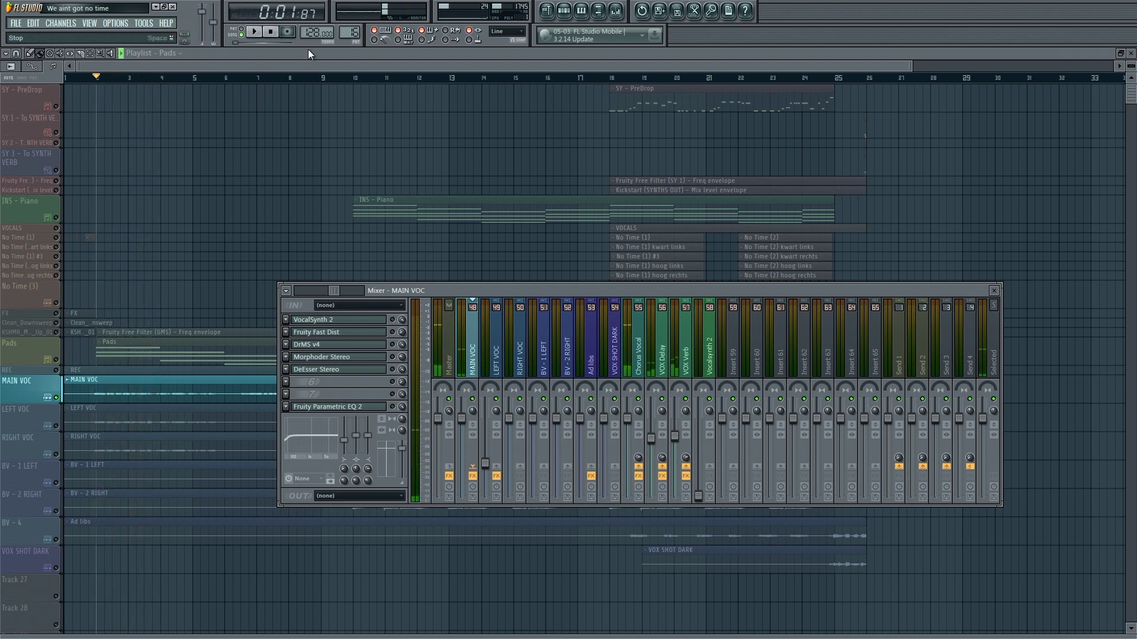
pyautogui.click(395, 321)
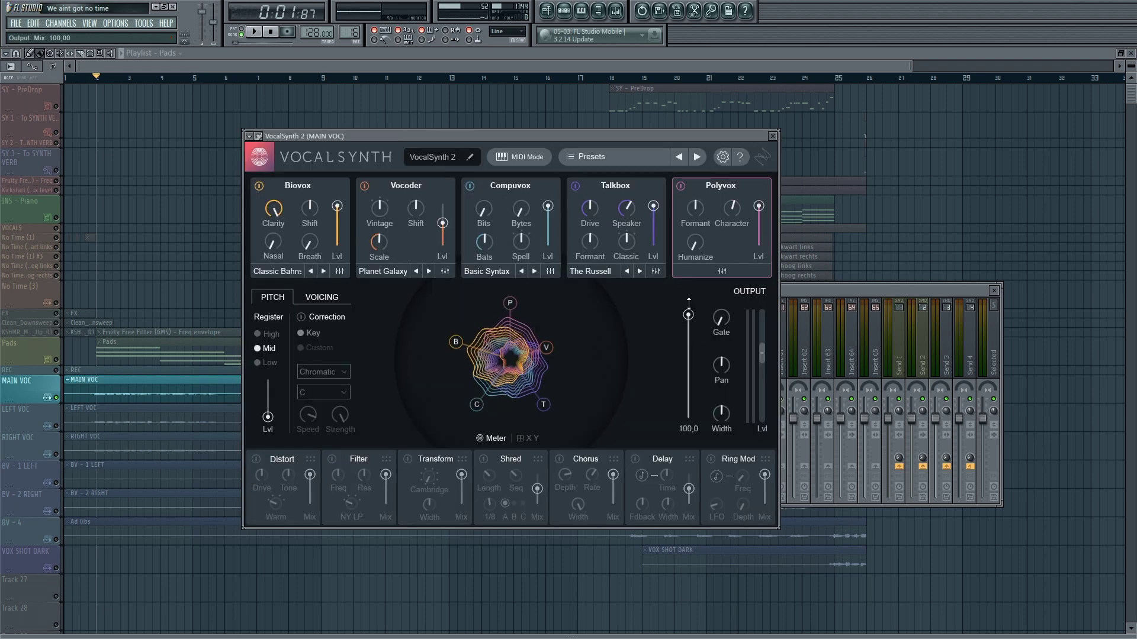
# Check the MIDI out channel settings, then play from bar 2 with VocalSynth 2 open
pyautogui.press('F6')
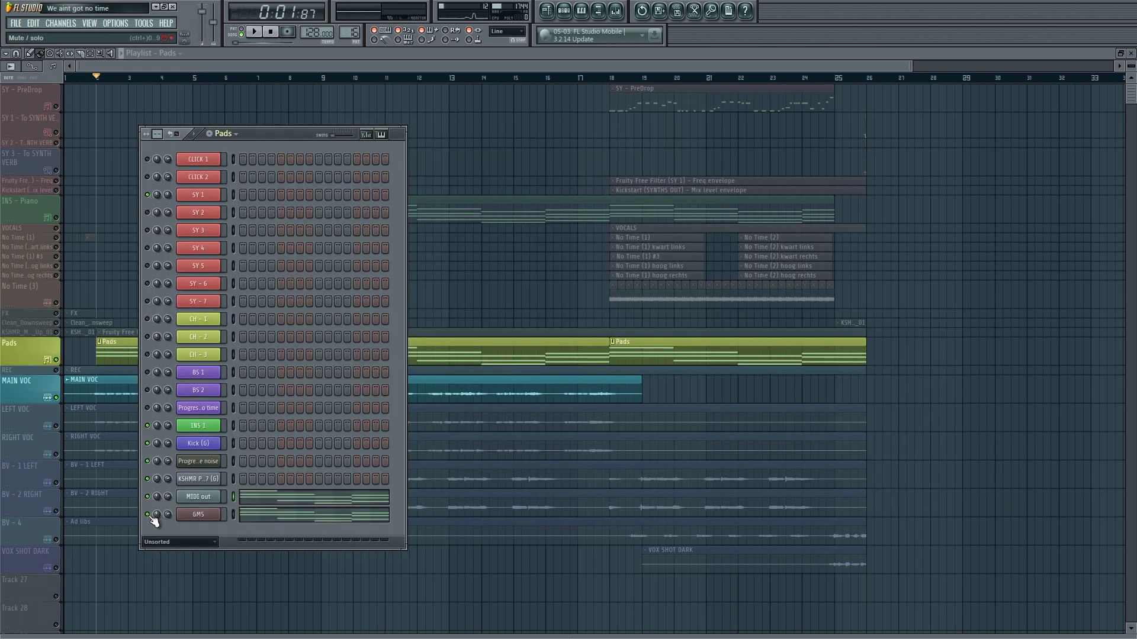
pyautogui.click(198, 496)
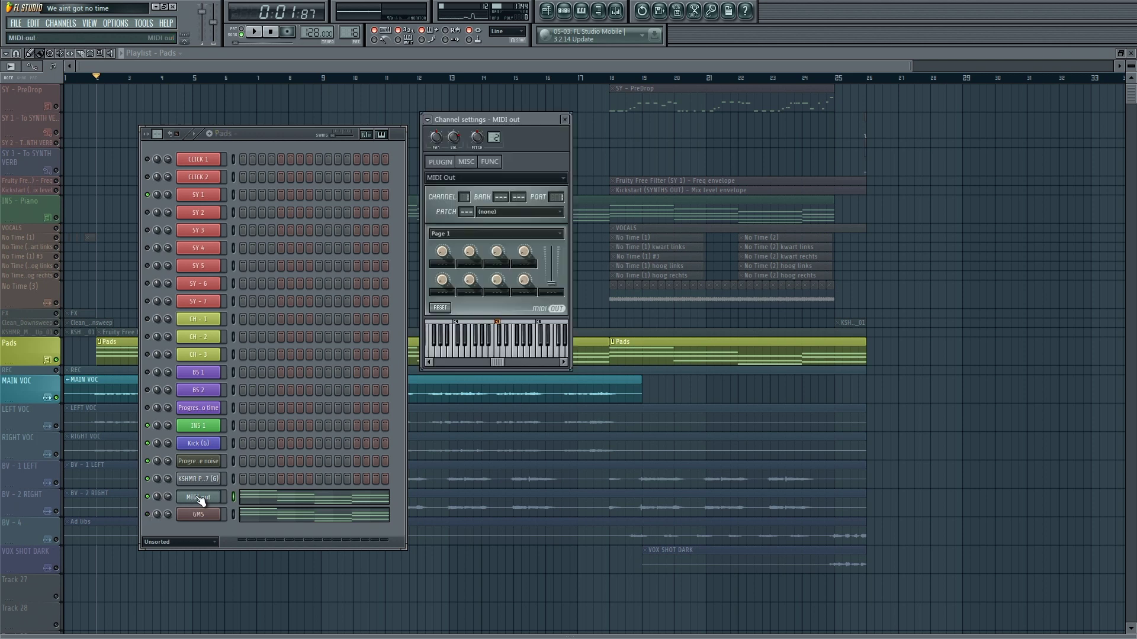
pyautogui.click(615, 10)
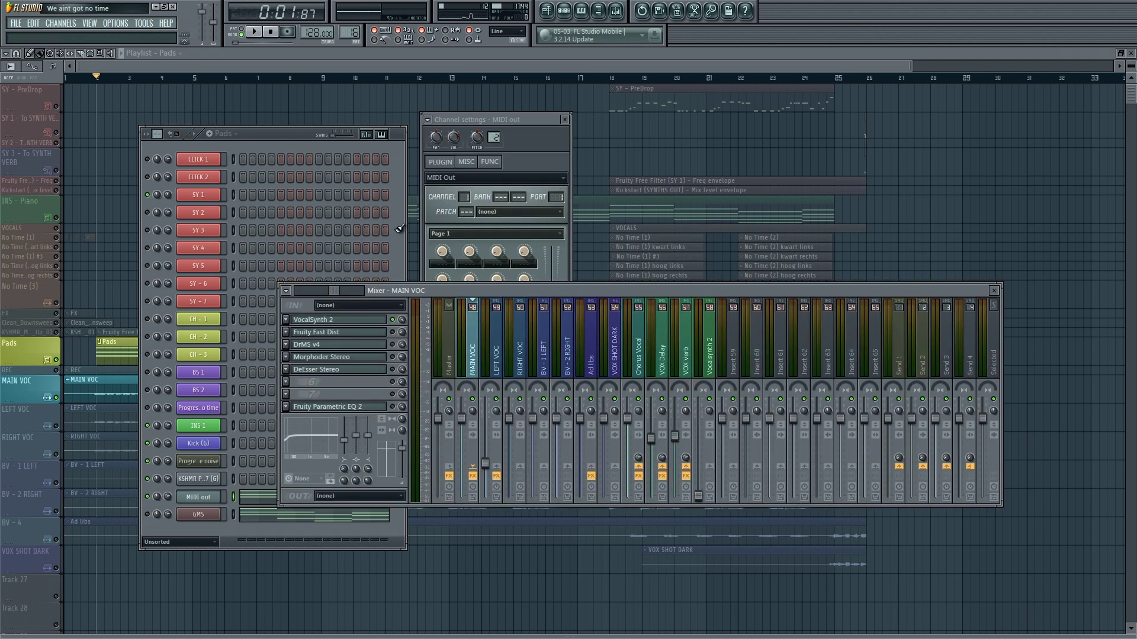
pyautogui.click(254, 32)
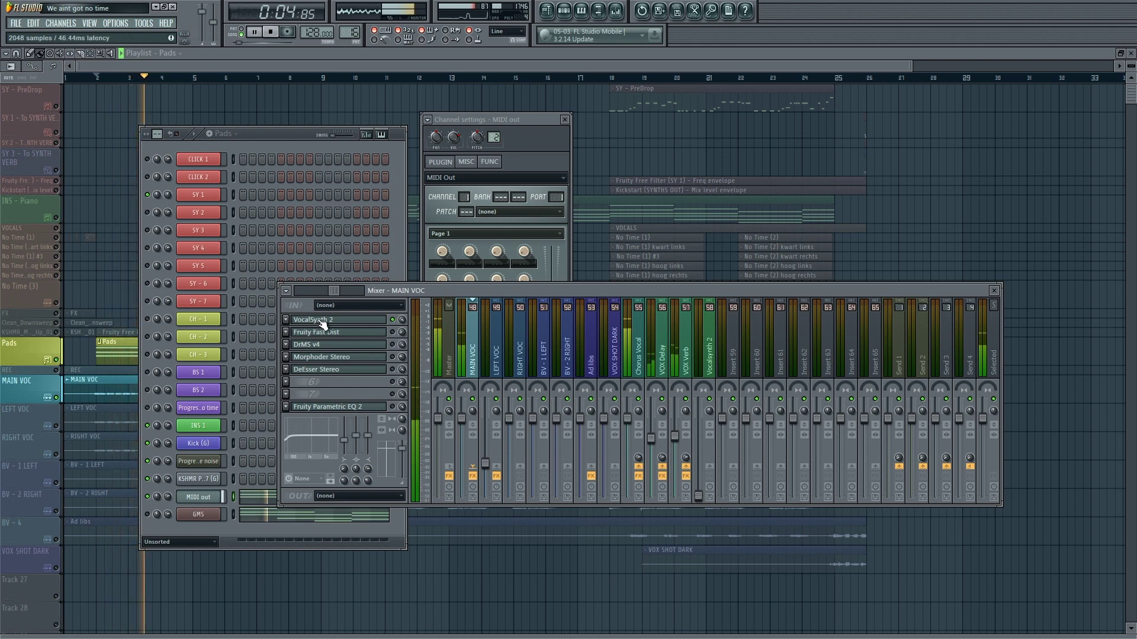
pyautogui.click(331, 314)
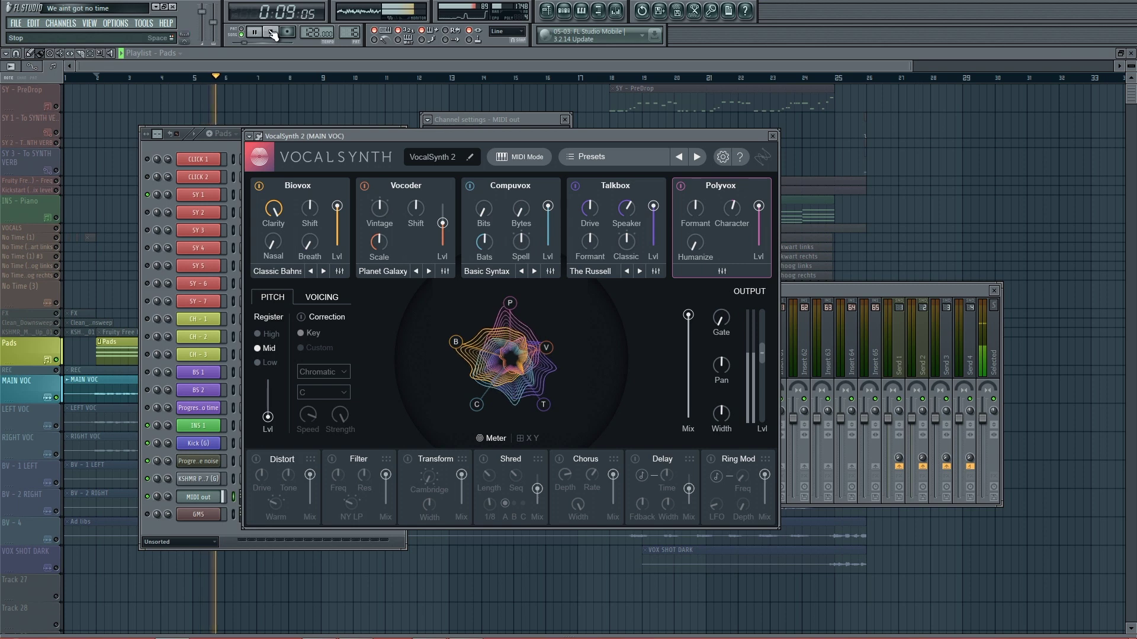
# Lower VocalSynth 2's output Mix to about 28% while auditioning playback, then stop
pyautogui.press('space')
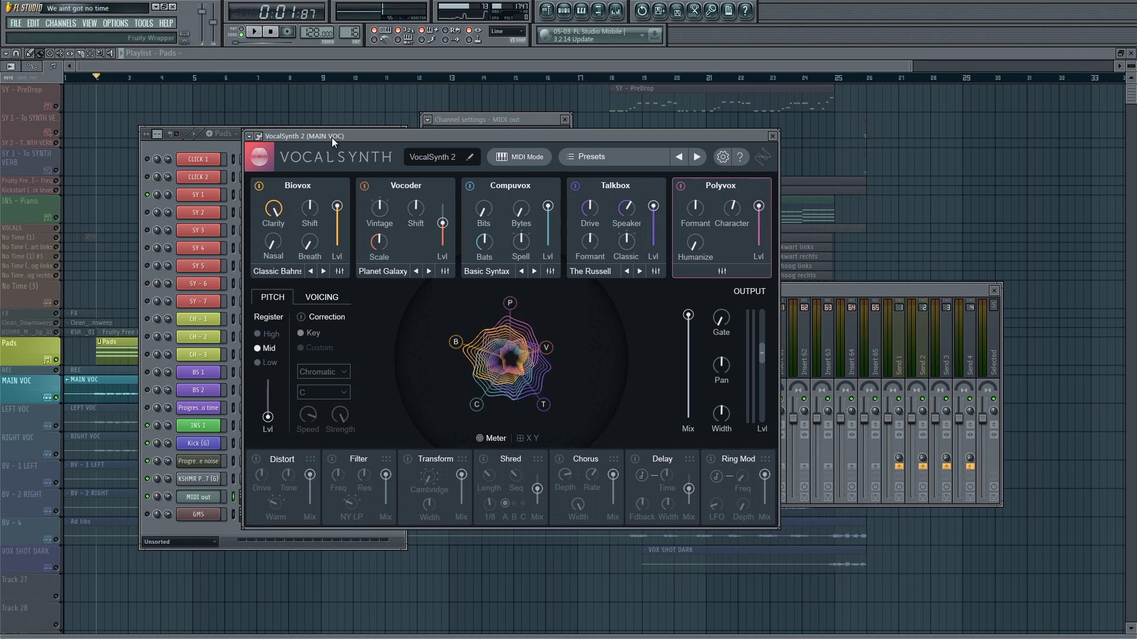
pyautogui.moveTo(334, 140); pyautogui.dragTo(386, 153)
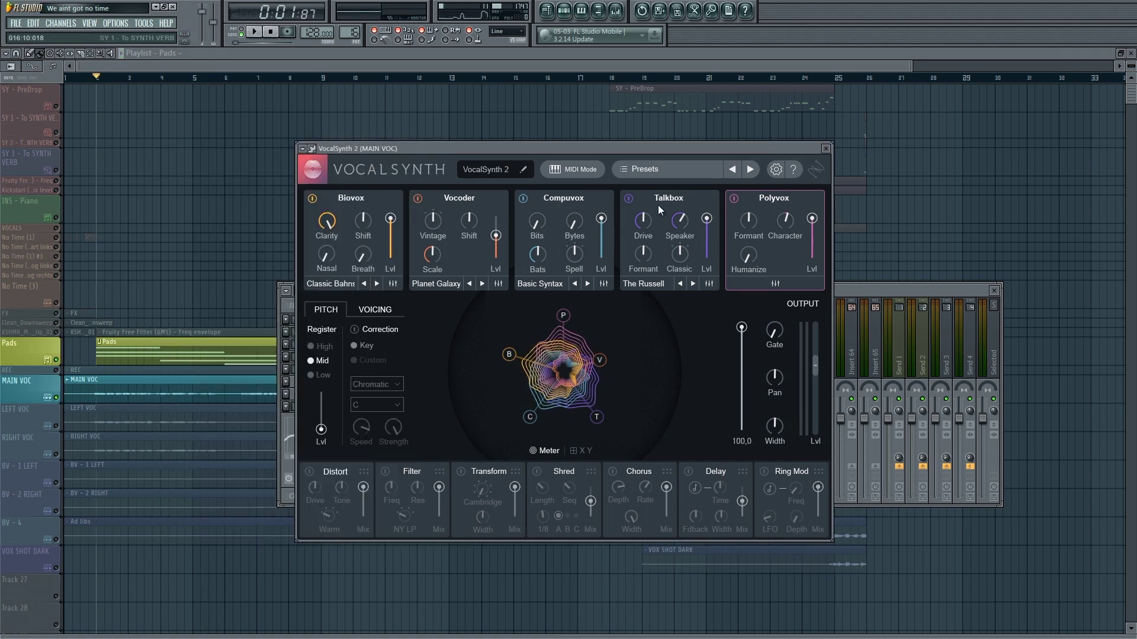
pyautogui.moveTo(517, 150); pyautogui.dragTo(503, 136)
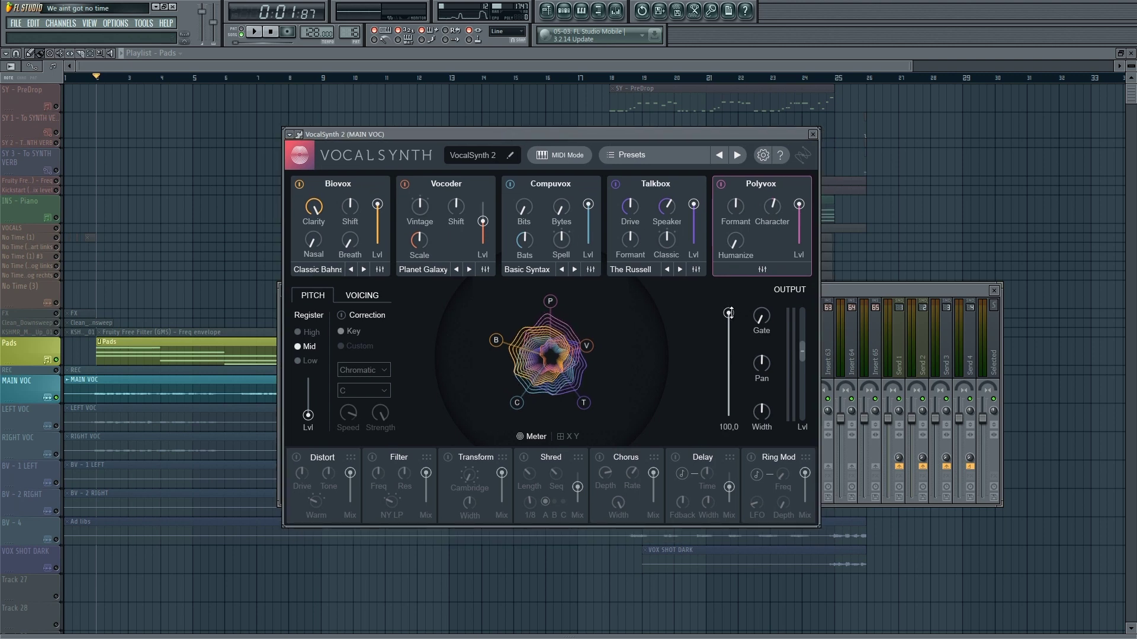
pyautogui.moveTo(729, 313); pyautogui.dragTo(730, 329)
pyautogui.press('space')
pyautogui.moveTo(726, 374); pyautogui.dragTo(728, 389)
pyautogui.click(271, 33)
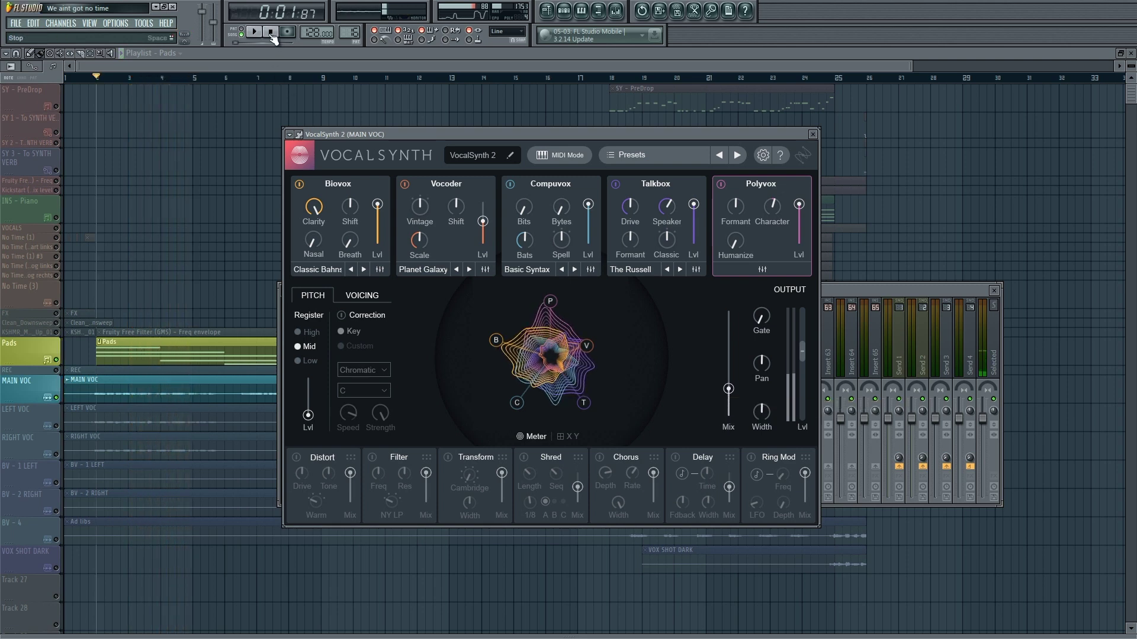
# In the preset browser, expand the MIDI Mode Classic folder and load 'After the Rain'
pyautogui.click(631, 155)
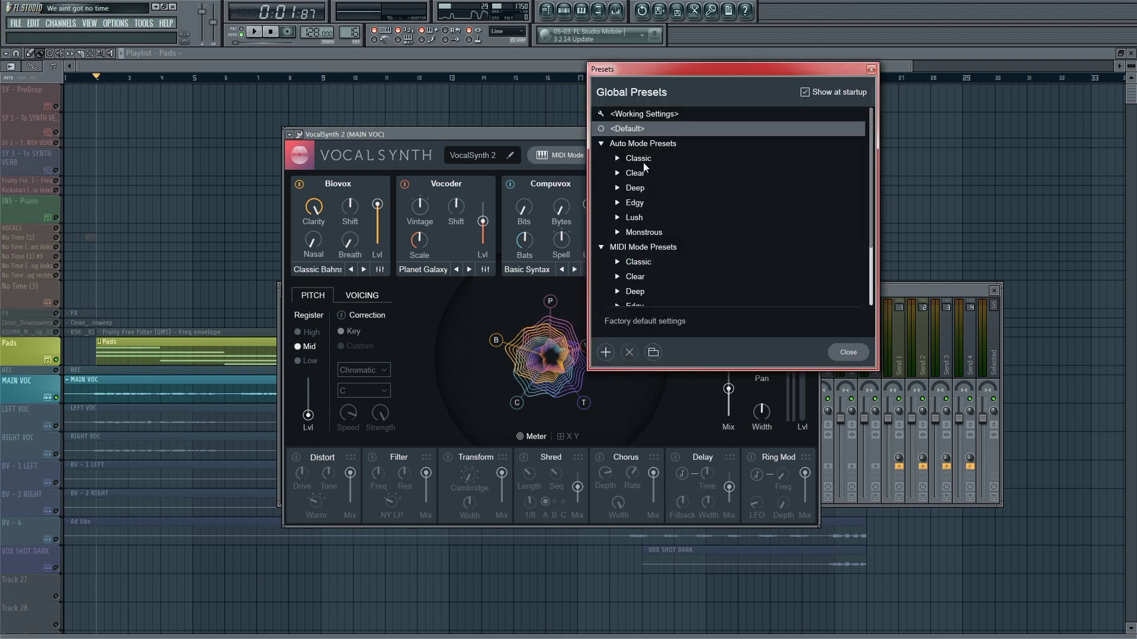
pyautogui.click(638, 159)
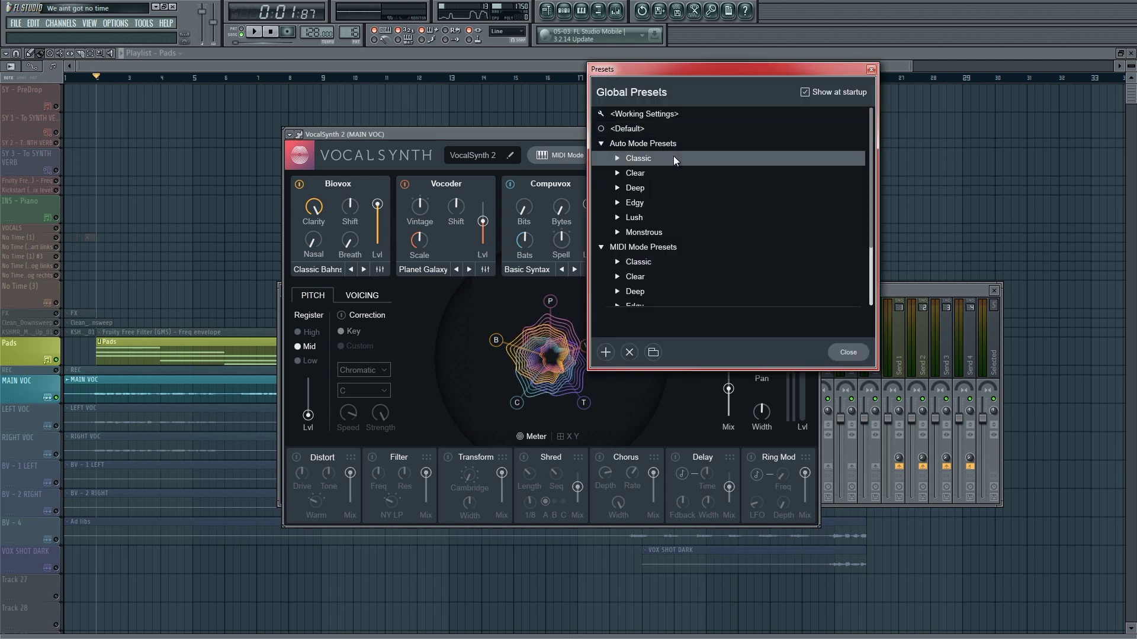
pyautogui.scroll(-1, 752, 197)
pyautogui.scroll(1, 752, 197)
pyautogui.scroll(-2, 738, 198)
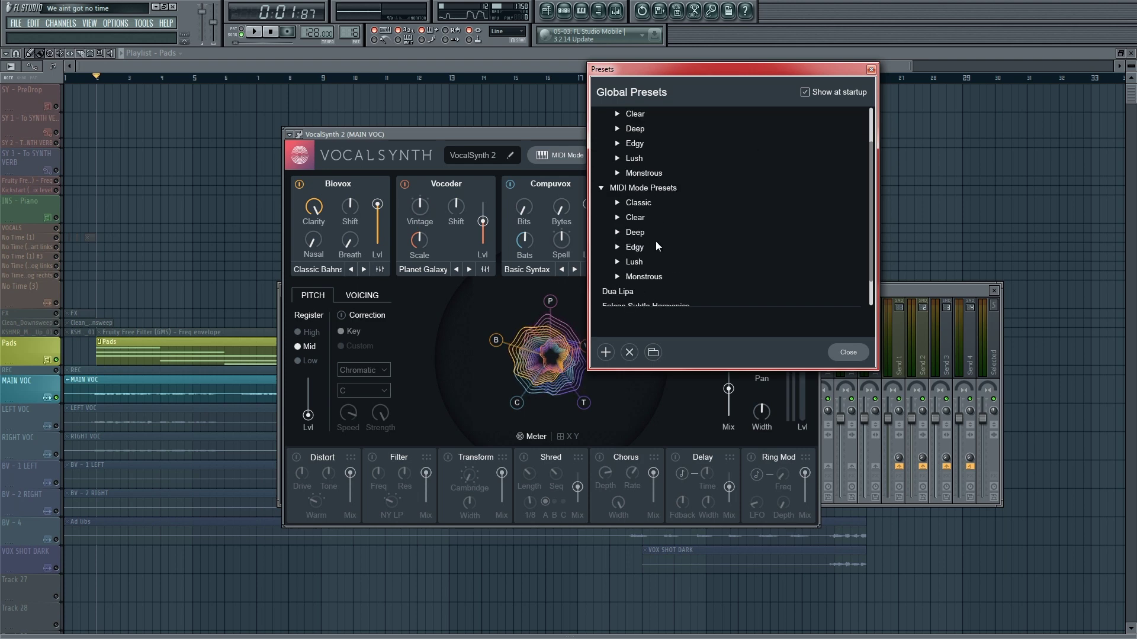
pyautogui.click(641, 205)
pyautogui.scroll(1, 619, 236)
pyautogui.click(658, 248)
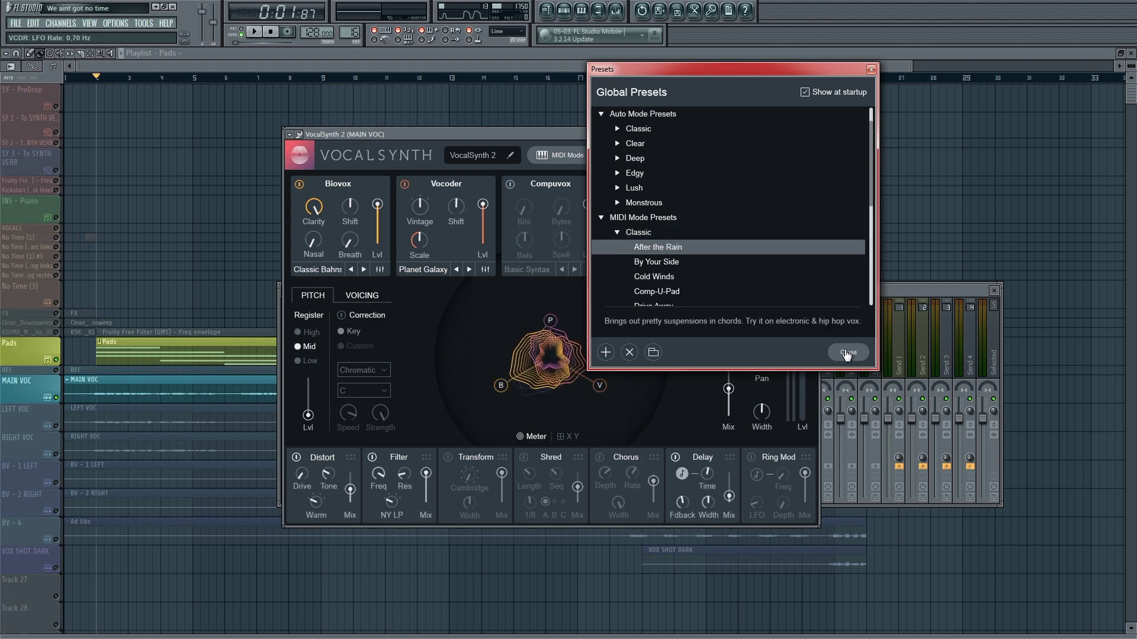
# Close the preset browser and start playback with the output Mix raised to about 40,8
pyautogui.click(848, 352)
pyautogui.click(255, 31)
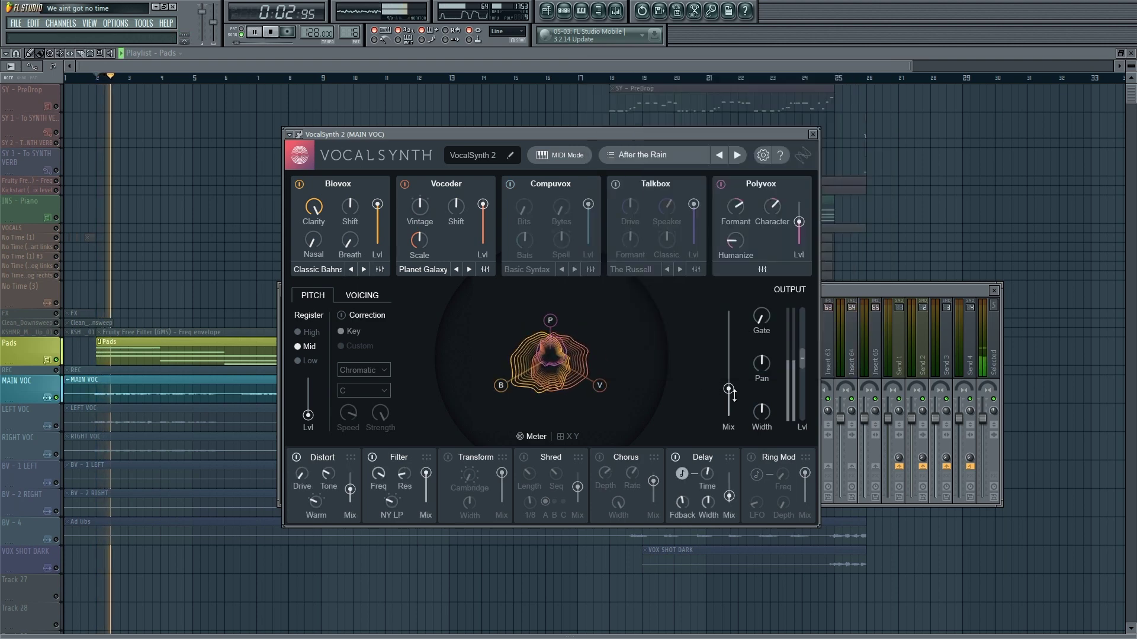
pyautogui.moveTo(729, 389); pyautogui.dragTo(729, 375)
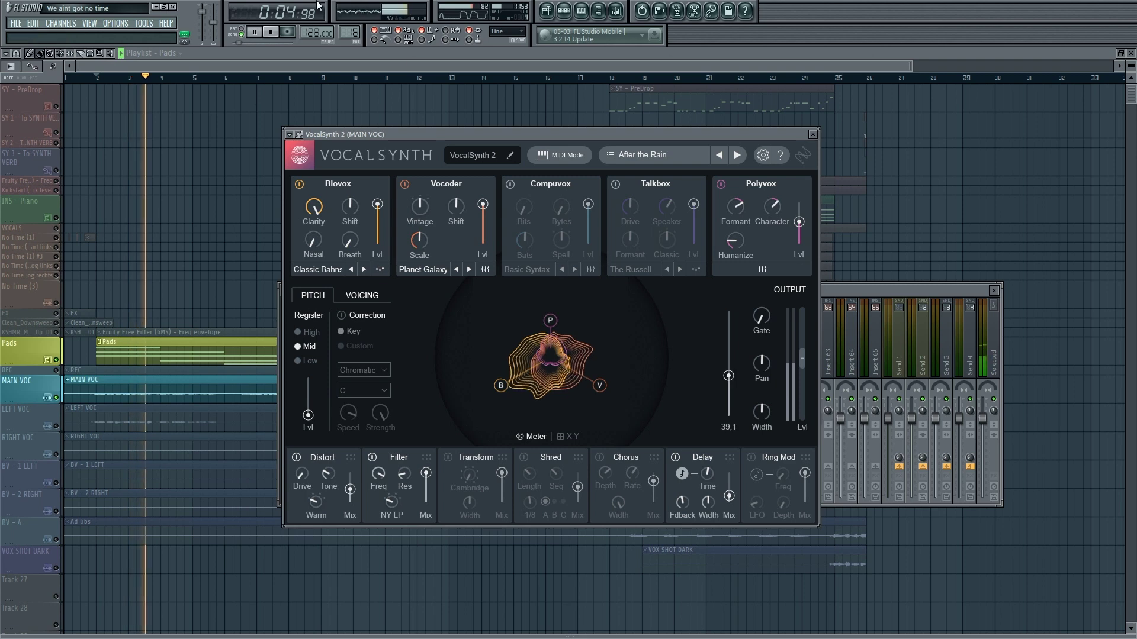
# Step past By Your Side, Cold Winds and Comp-U-Pad to Drive Away, and set Mix to 32,8
pyautogui.click(737, 156)
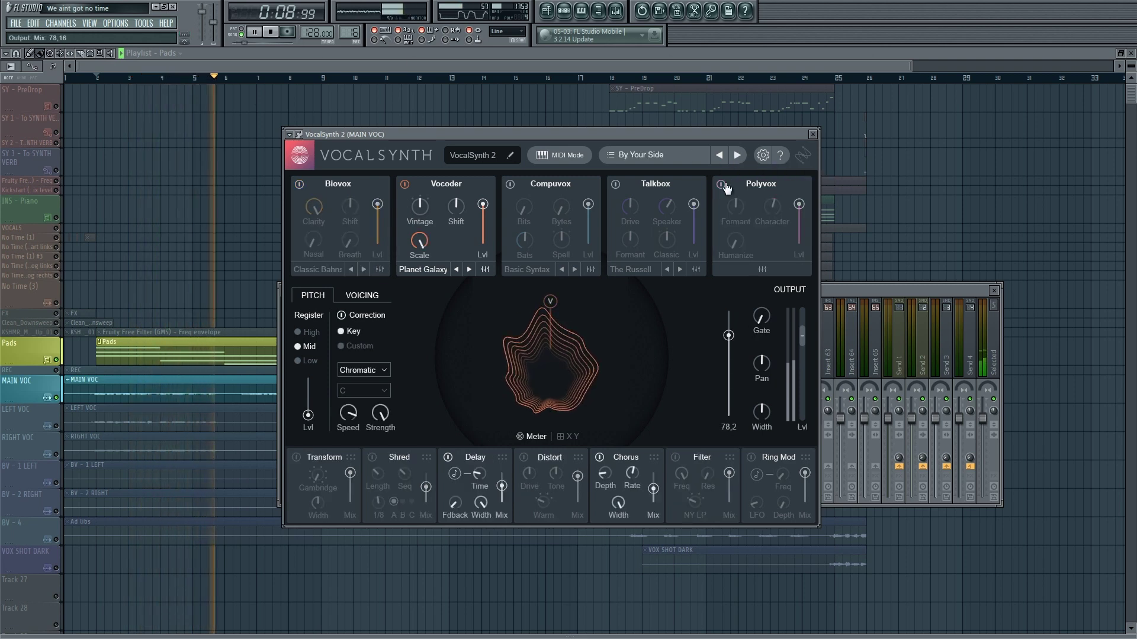
pyautogui.click(737, 155)
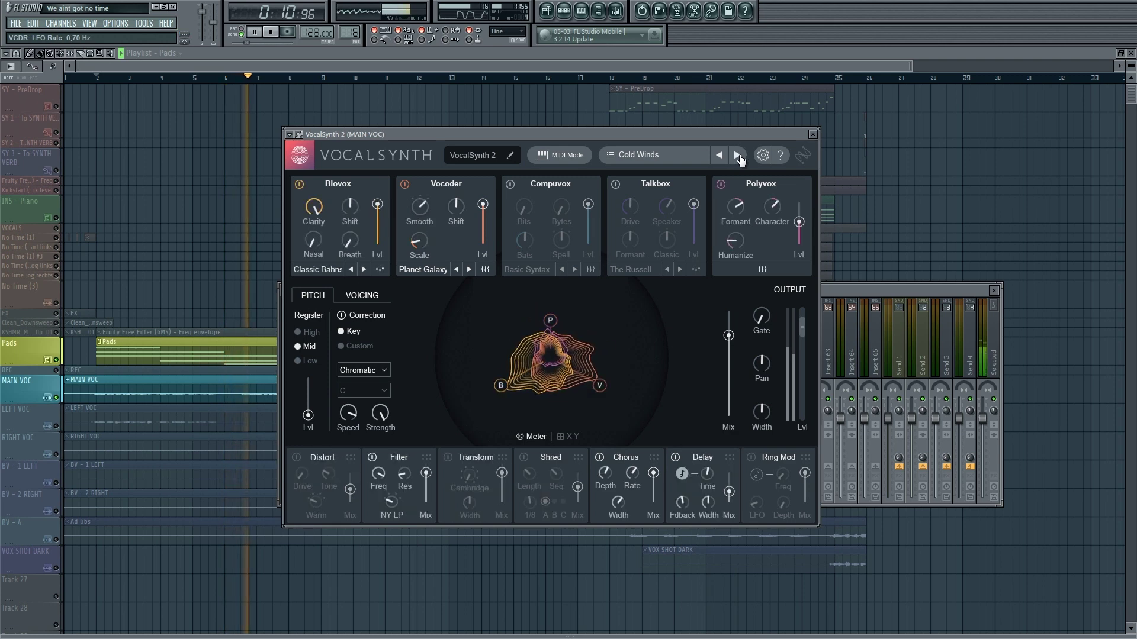
pyautogui.click(737, 156)
pyautogui.click(737, 156)
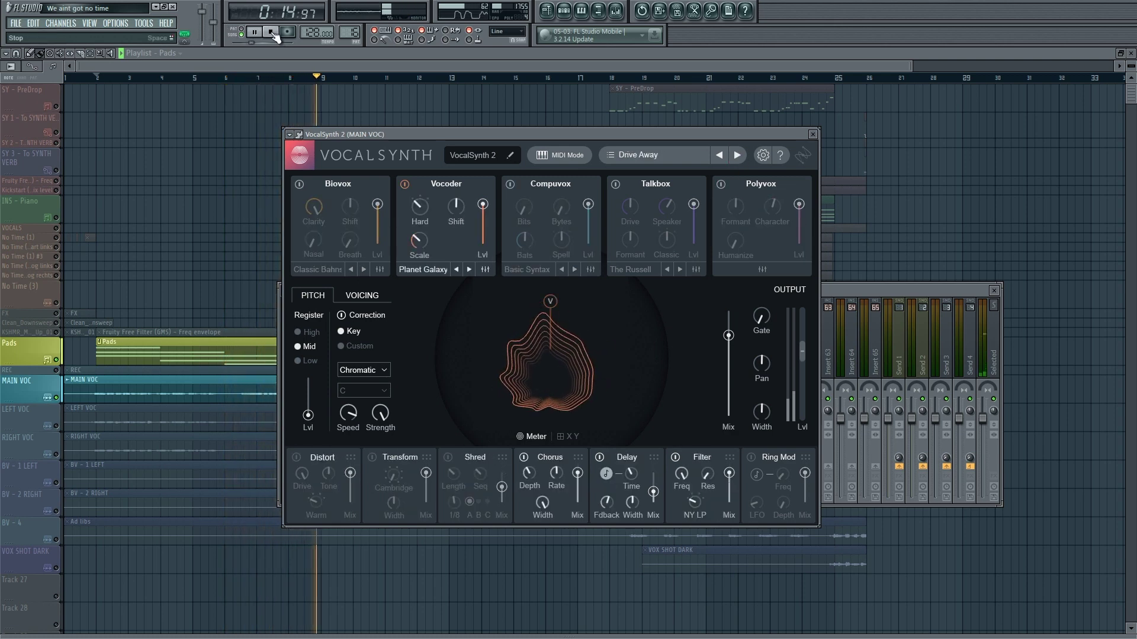
pyautogui.moveTo(734, 400); pyautogui.dragTo(734, 447)
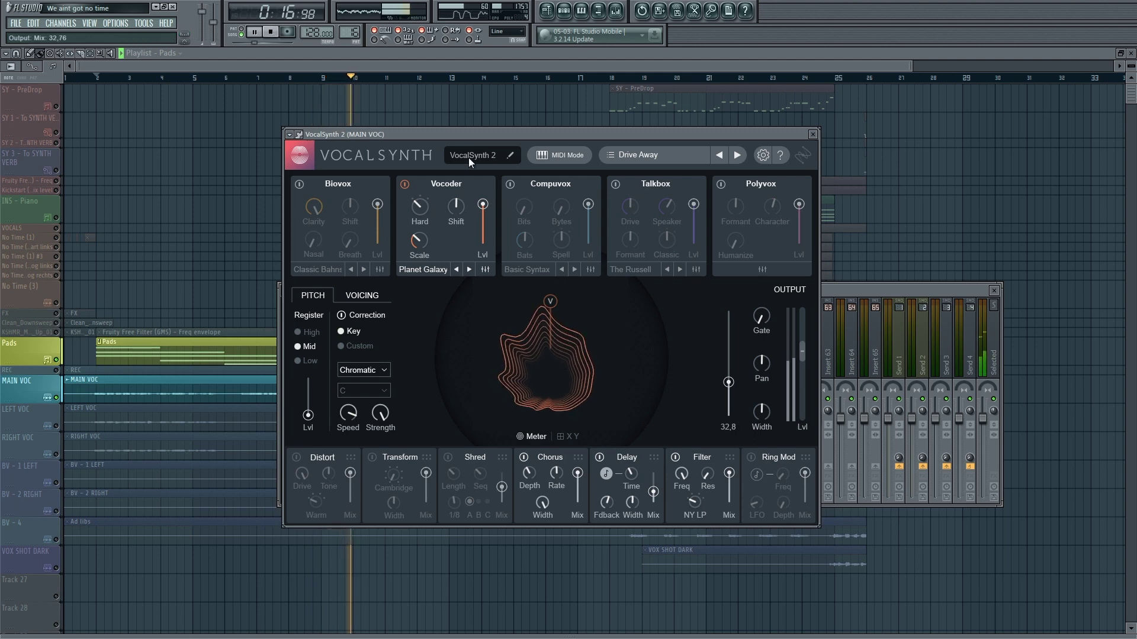
# Stop playback and bring up the global presets list
pyautogui.click(268, 33)
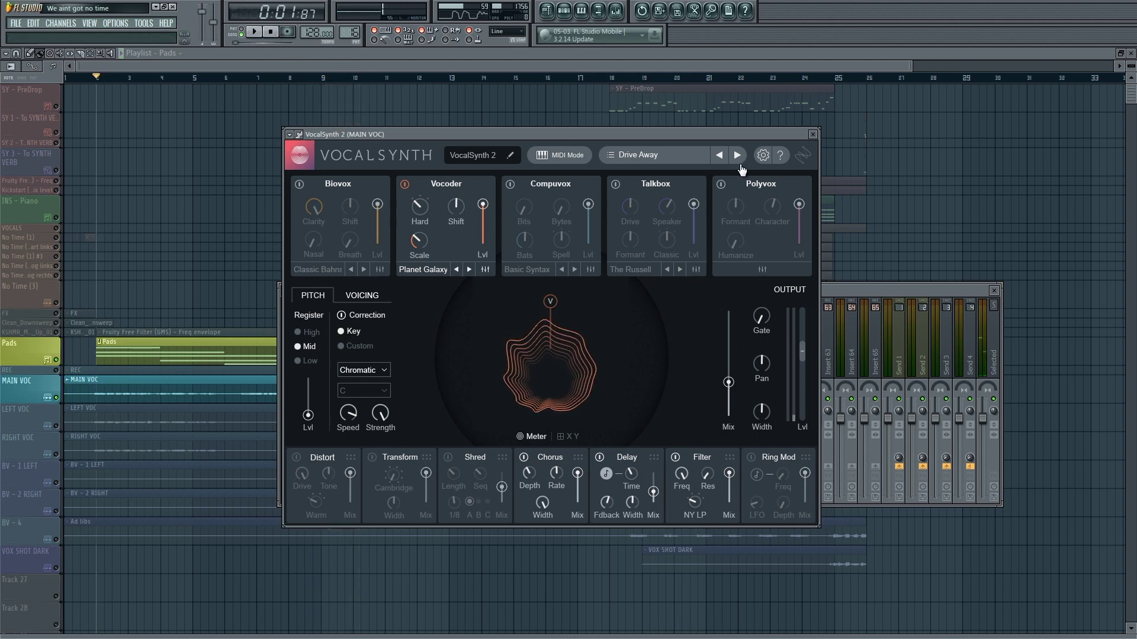
pyautogui.click(644, 155)
pyautogui.scroll(3, 675, 174)
# Collapse MIDI Mode Presets, load the Dua Lipa preset, and close the presets list
pyautogui.scroll(-1, 675, 174)
pyautogui.click(601, 217)
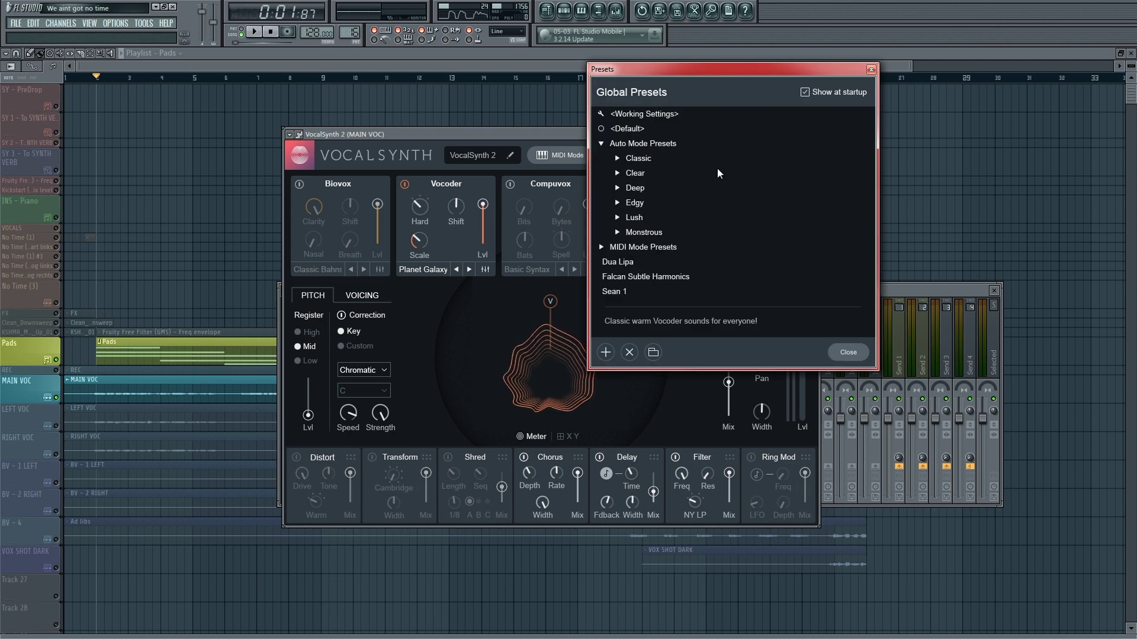
pyautogui.moveTo(654, 68); pyautogui.dragTo(678, 101)
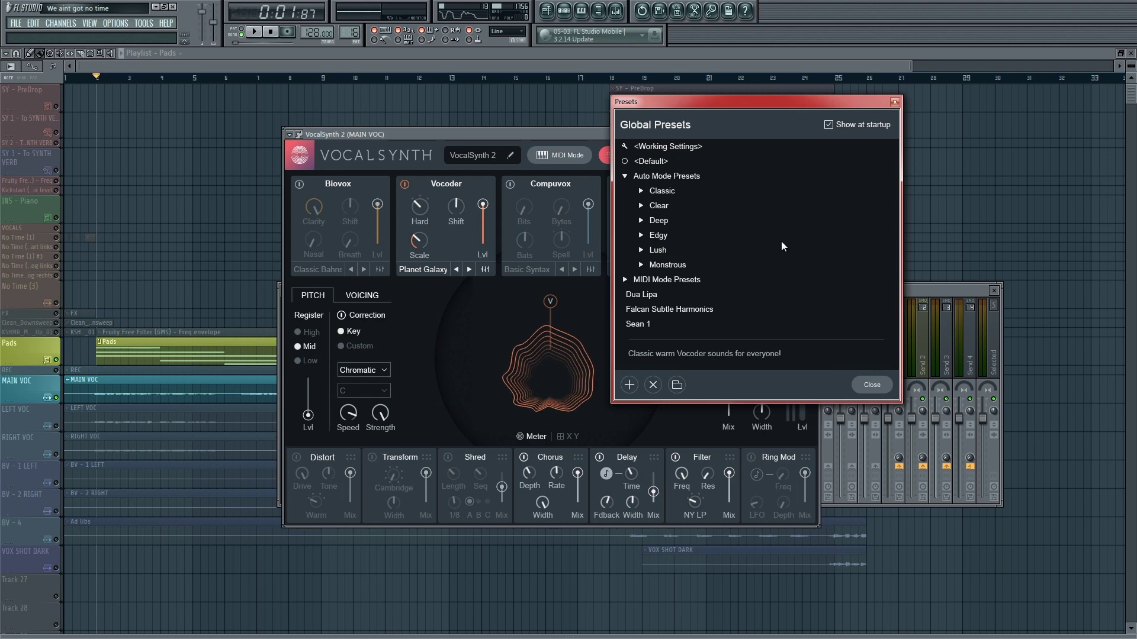
pyautogui.click(648, 296)
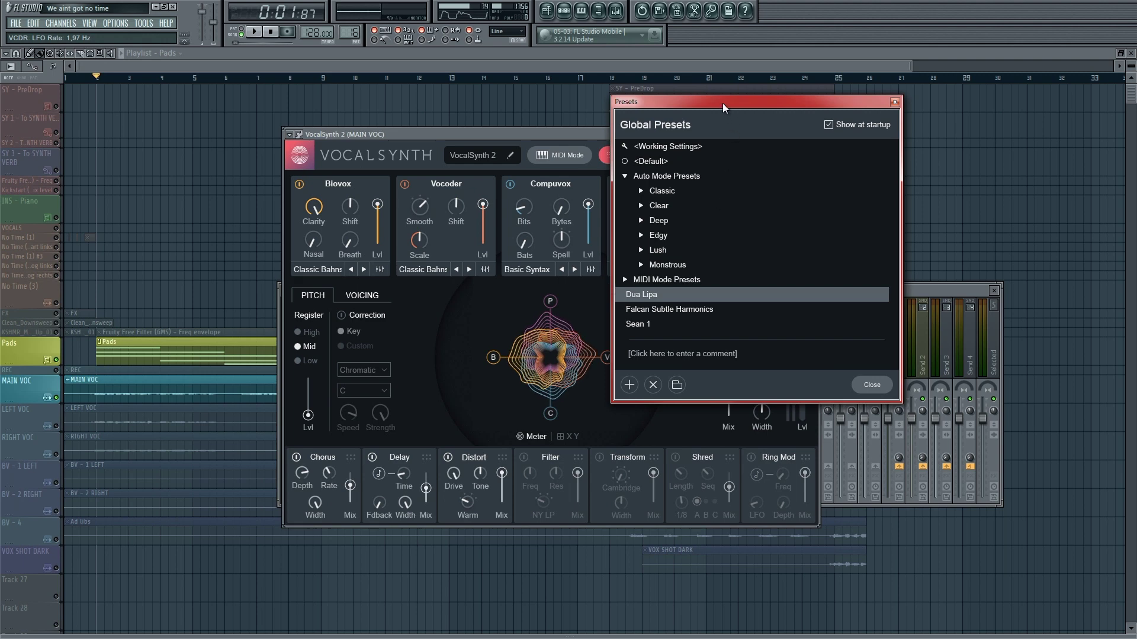
pyautogui.doubleClick(639, 288)
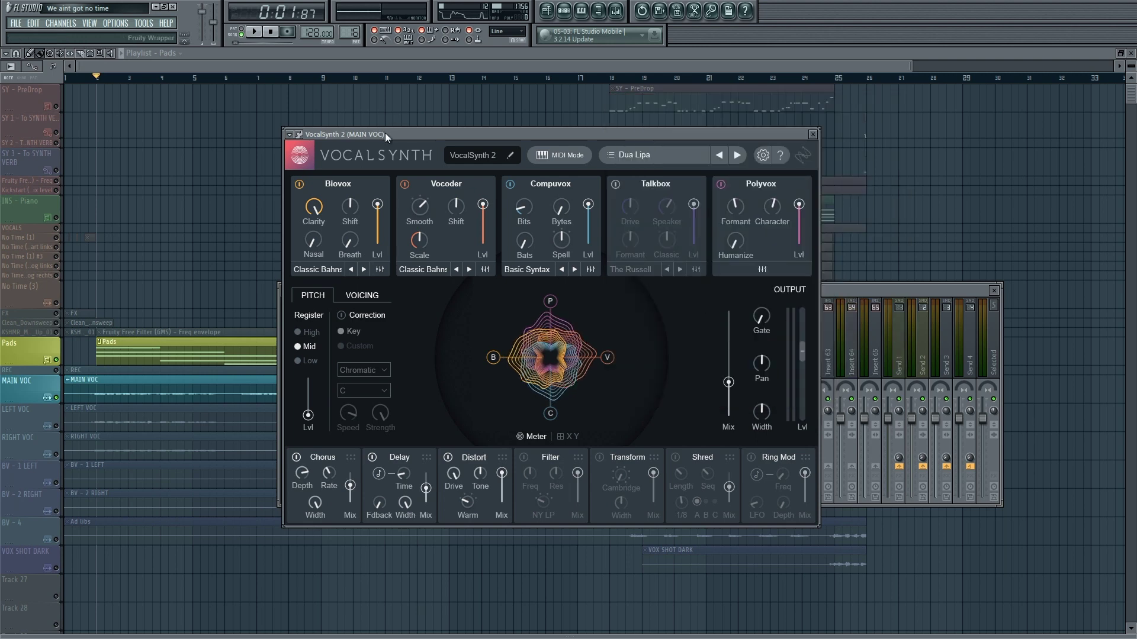
# Play the vocal through Dua Lipa, lowering the output Mix to about 17.2, then stop
pyautogui.moveTo(383, 133); pyautogui.dragTo(371, 128)
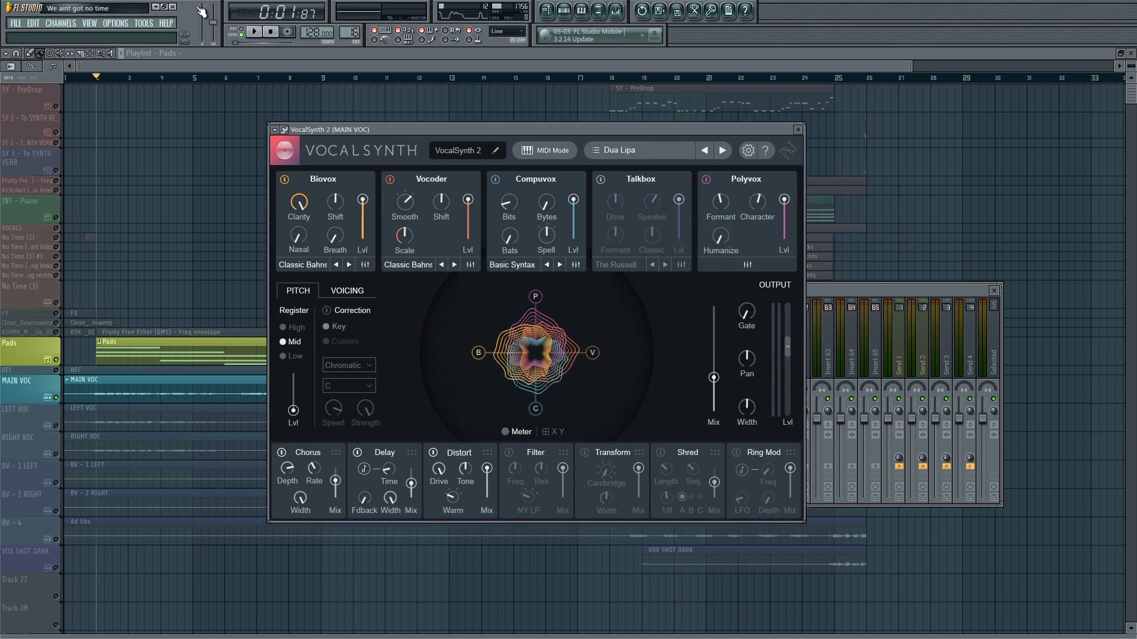
pyautogui.click(255, 32)
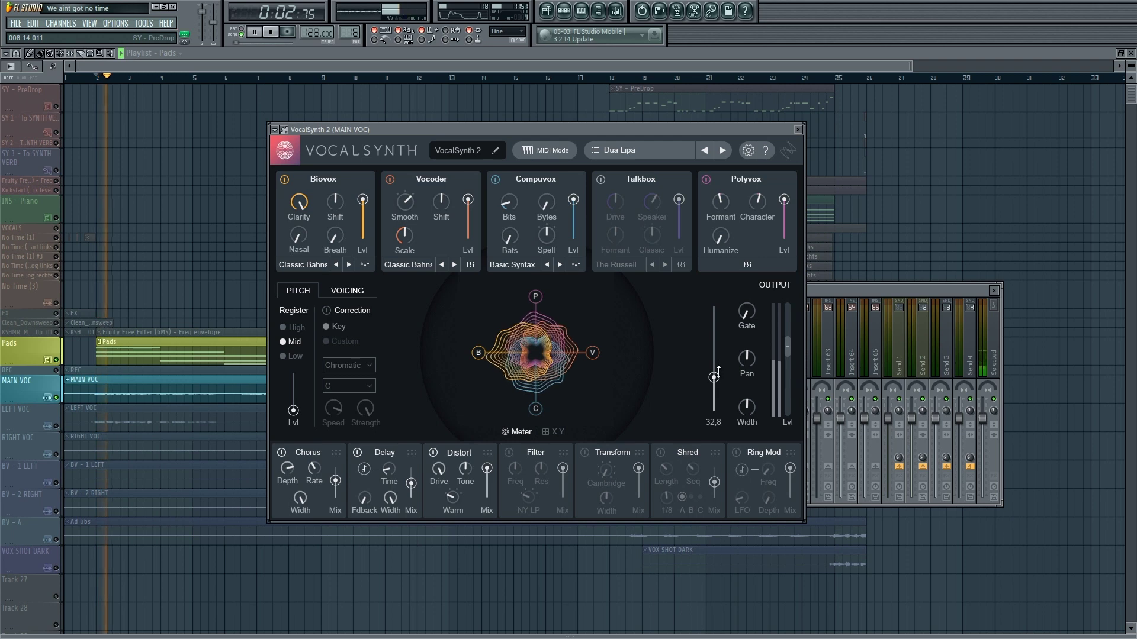
pyautogui.moveTo(713, 377)
pyautogui.mouseDown()
pyautogui.moveTo(718, 321)
pyautogui.moveTo(714, 393)
pyautogui.mouseUp()
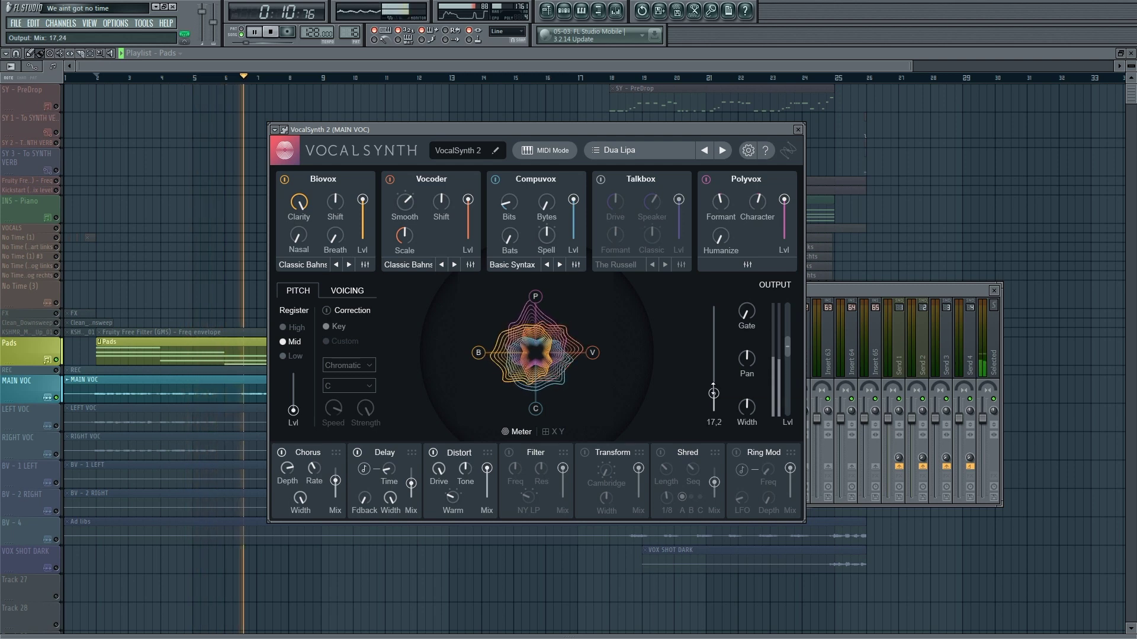
pyautogui.click(271, 35)
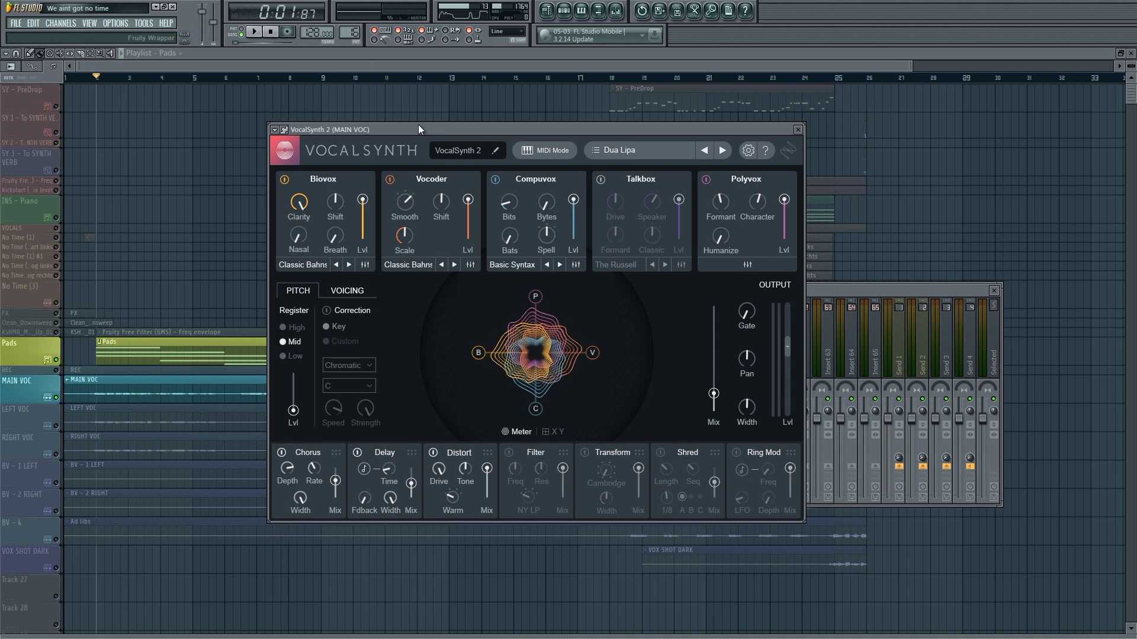
# Load the Sean 1 global preset into VocalSynth and close the presets list
pyautogui.click(619, 150)
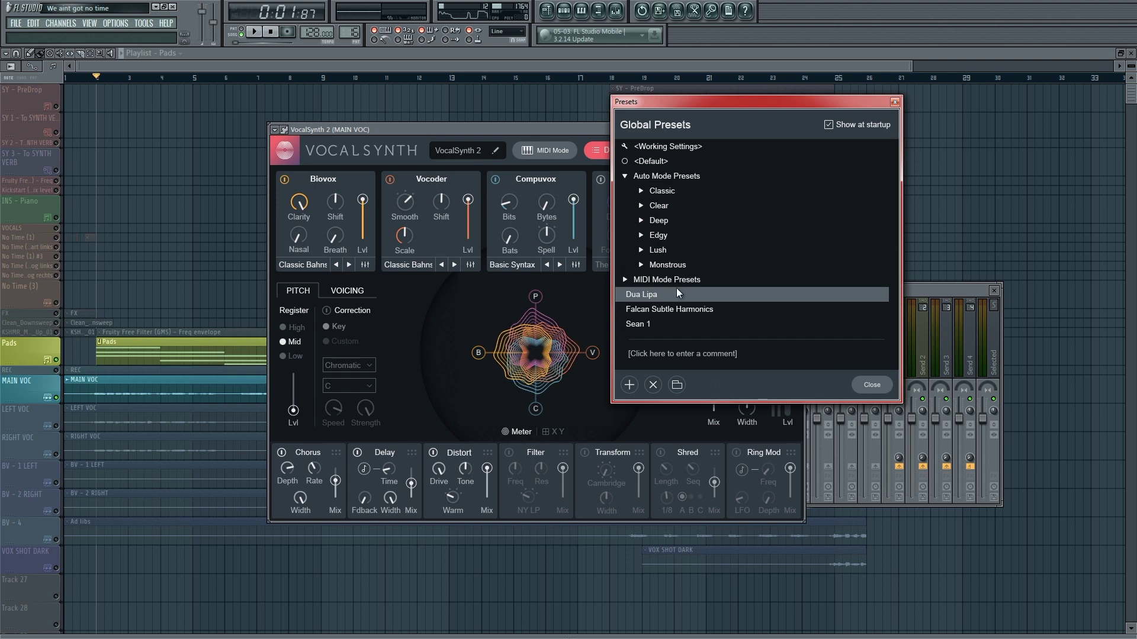
pyautogui.click(641, 325)
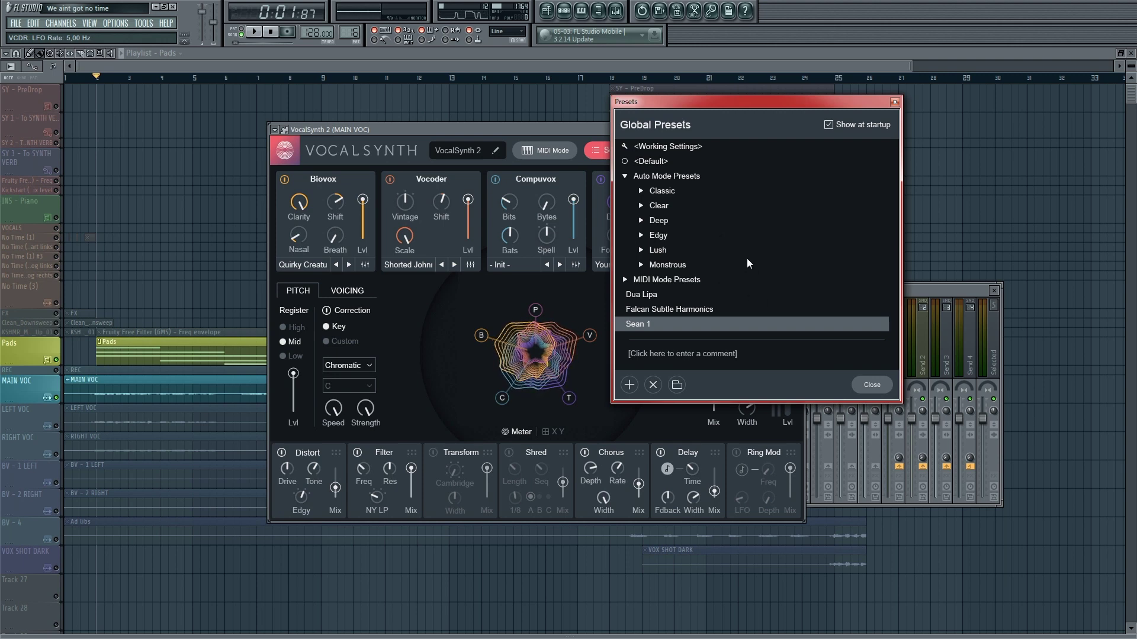
pyautogui.click(859, 384)
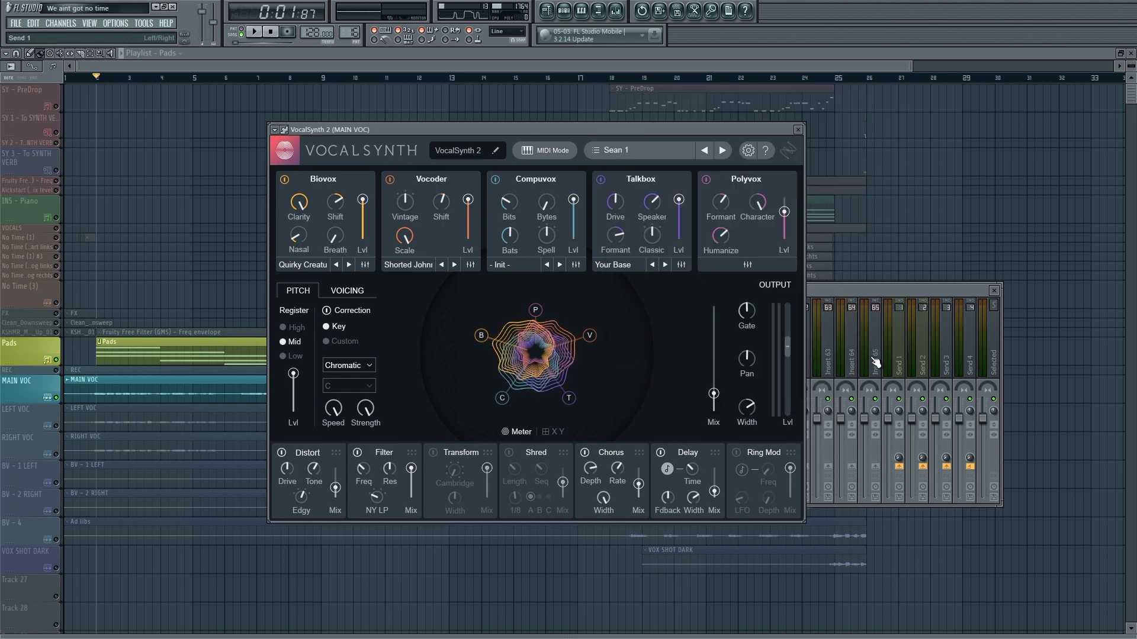
# Audition Sean 1 with the output Mix raised to about 28.7, then stop playback
pyautogui.click(259, 33)
pyautogui.moveTo(714, 393)
pyautogui.mouseDown()
pyautogui.moveTo(714, 335)
pyautogui.moveTo(715, 381)
pyautogui.mouseUp()
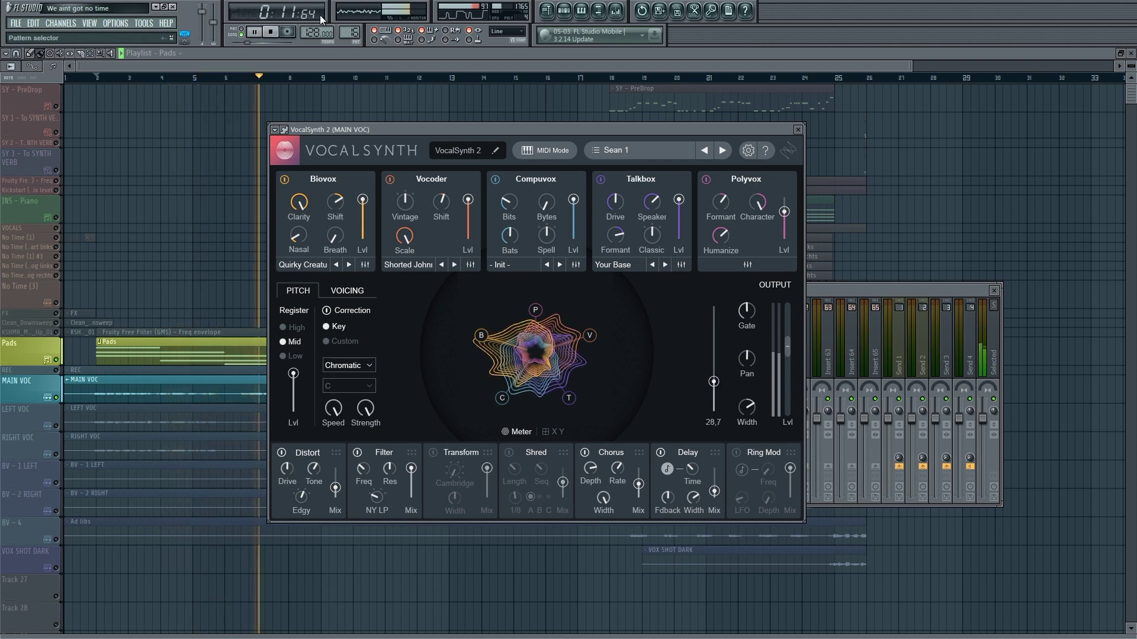
pyautogui.press('space')
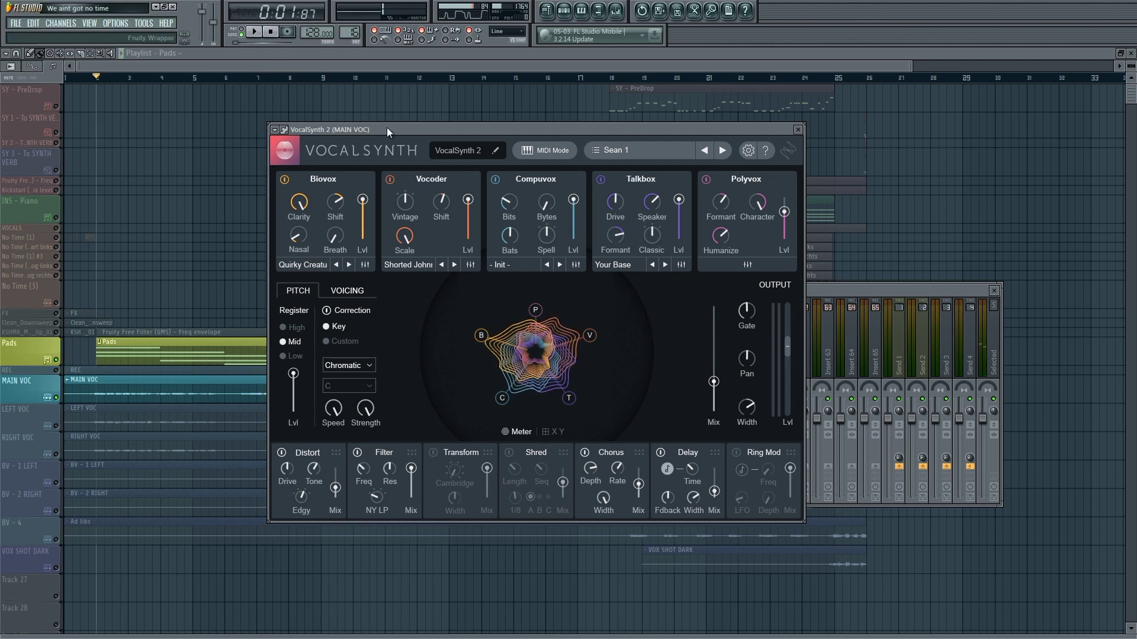
pyautogui.moveTo(387, 132); pyautogui.dragTo(356, 123)
# Load Falcan Subtle Harmonics, check its Voicing settings, then return to the Pitch view
pyautogui.click(580, 144)
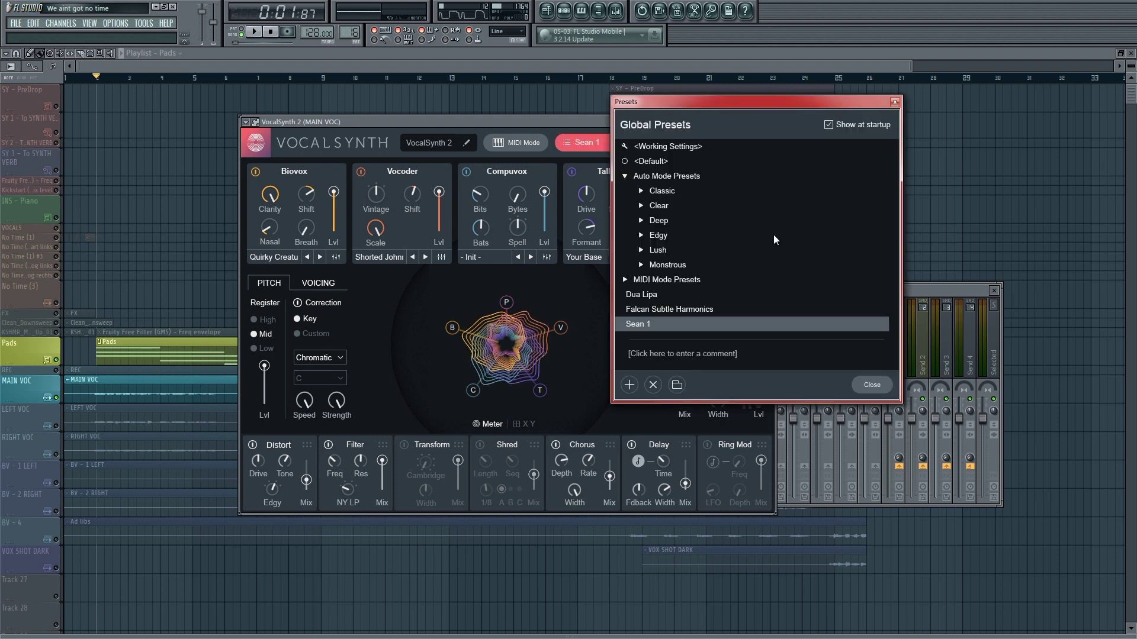
pyautogui.doubleClick(628, 309)
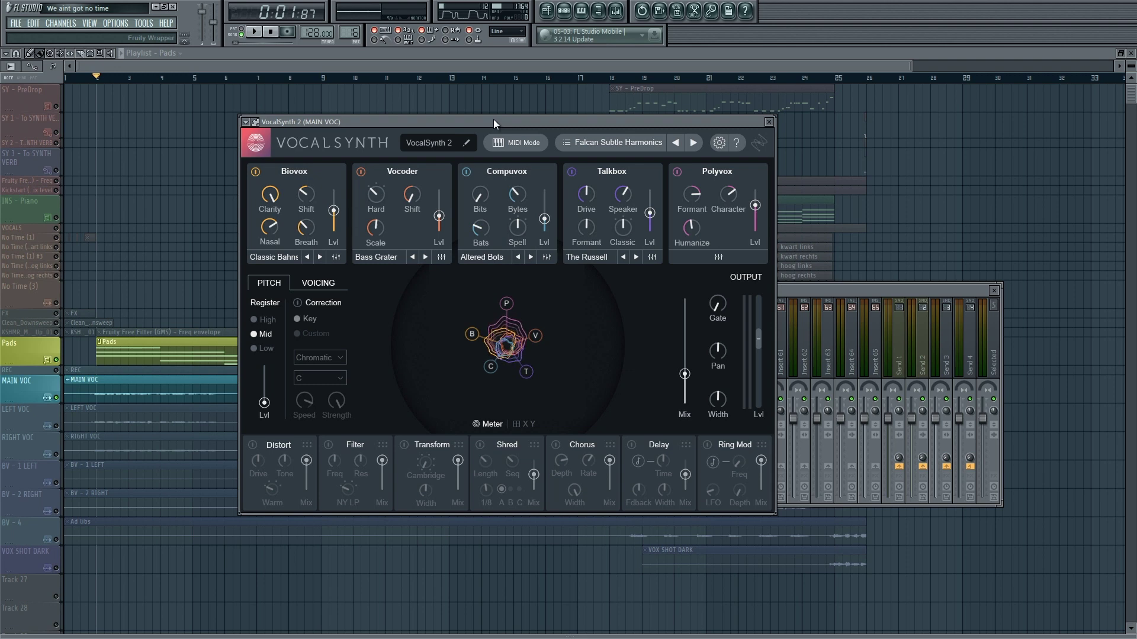
pyautogui.click(314, 284)
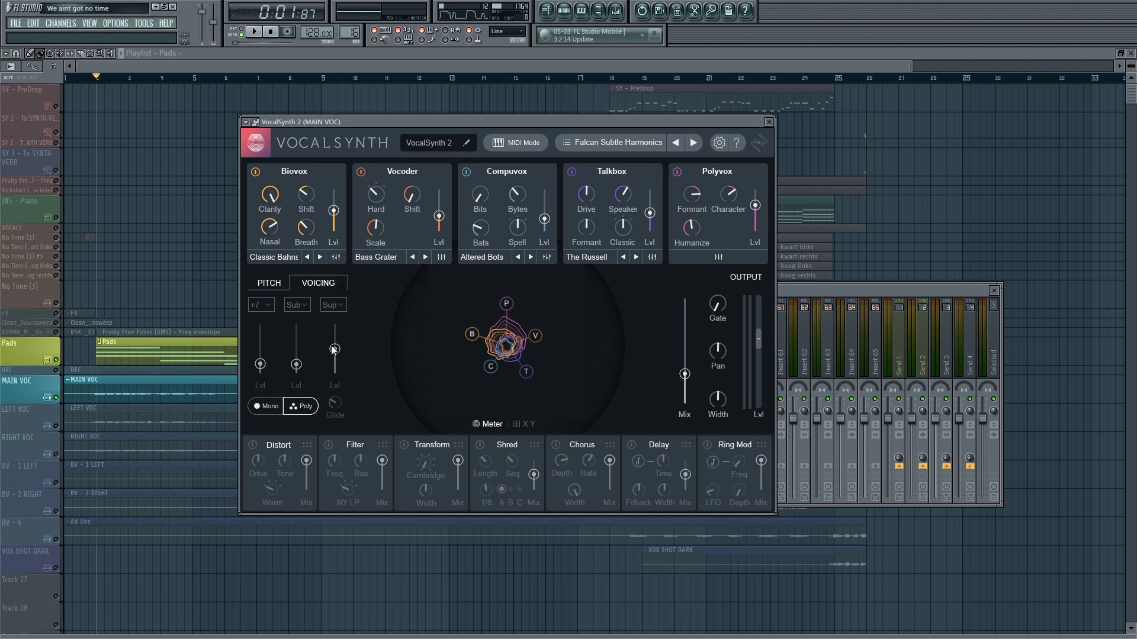
pyautogui.click(278, 288)
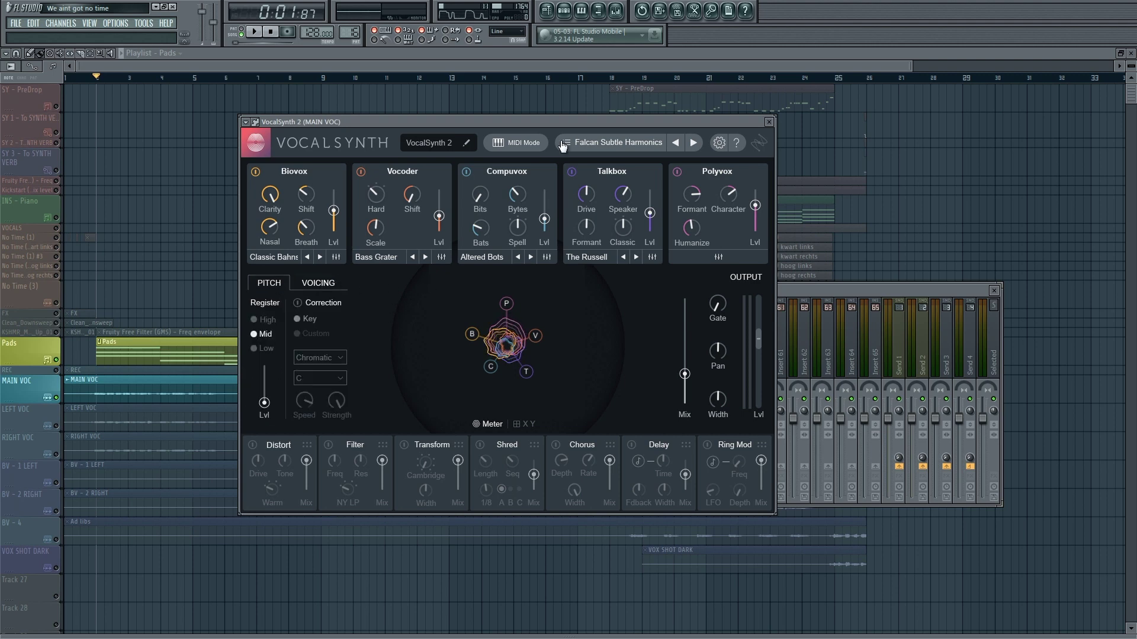
pyautogui.moveTo(558, 120); pyautogui.dragTo(576, 117)
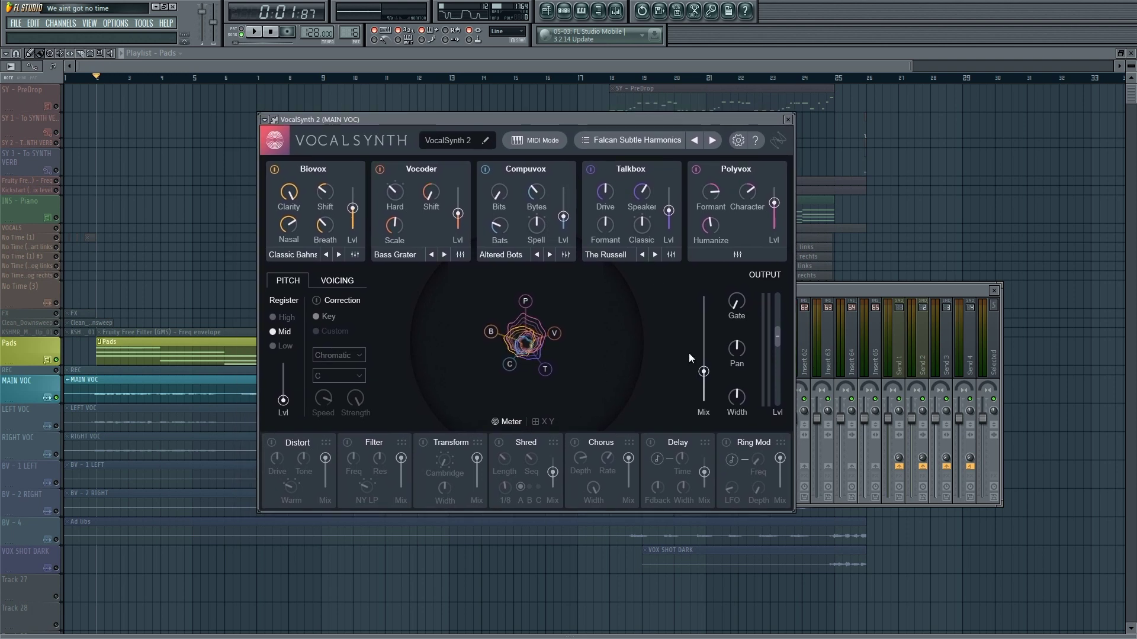
# Play the vocal through Falcan Subtle Harmonics with the output Mix near 30.5, then stop
pyautogui.press('space')
pyautogui.moveTo(705, 372)
pyautogui.mouseDown()
pyautogui.moveTo(704, 299)
pyautogui.moveTo(703, 370)
pyautogui.mouseUp()
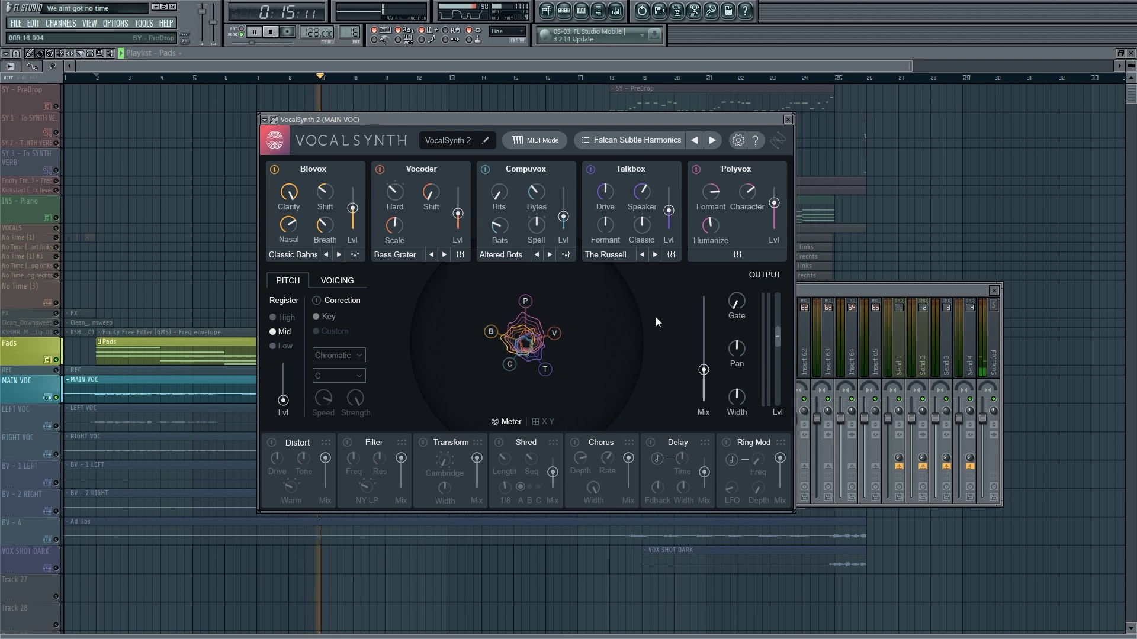
pyautogui.click(271, 34)
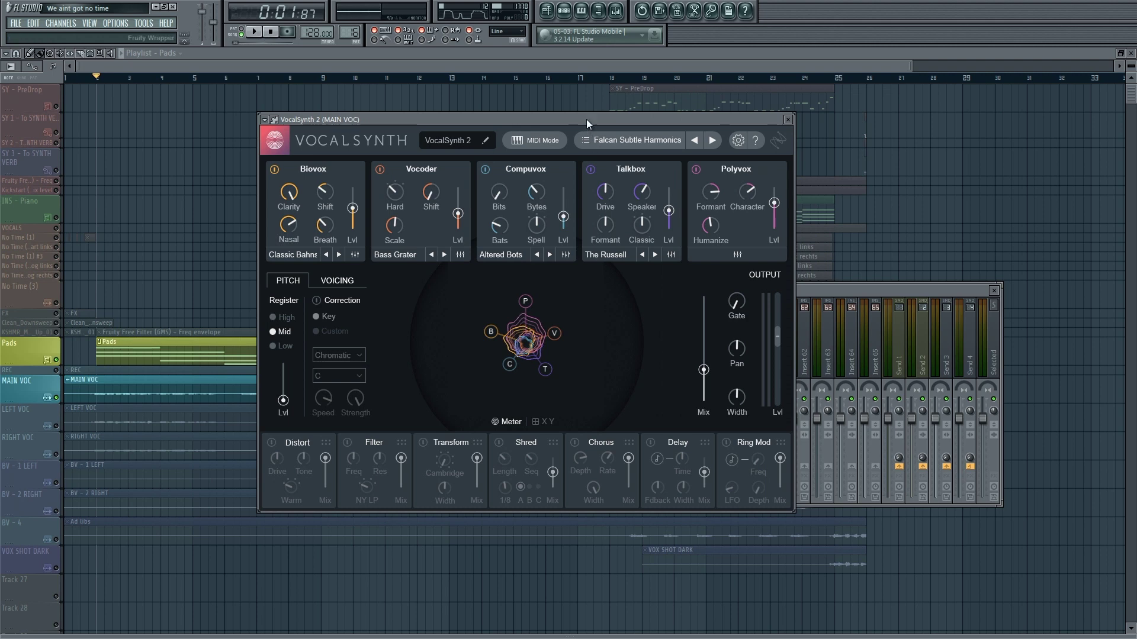
pyautogui.moveTo(587, 119)
pyautogui.mouseDown()
pyautogui.moveTo(552, 118)
pyautogui.moveTo(589, 122)
pyautogui.mouseUp()
# Dismiss the global presets list and reposition the VocalSynth window, keeping Falcan Subtle Harmonics
pyautogui.click(632, 142)
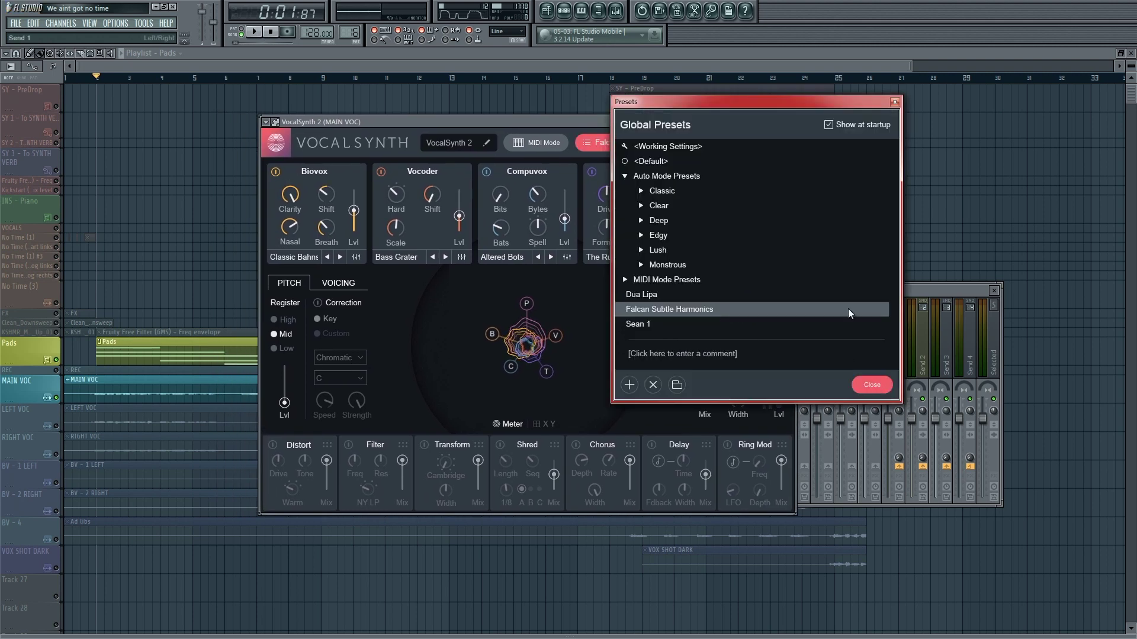
pyautogui.click(872, 385)
pyautogui.moveTo(446, 129); pyautogui.dragTo(422, 118)
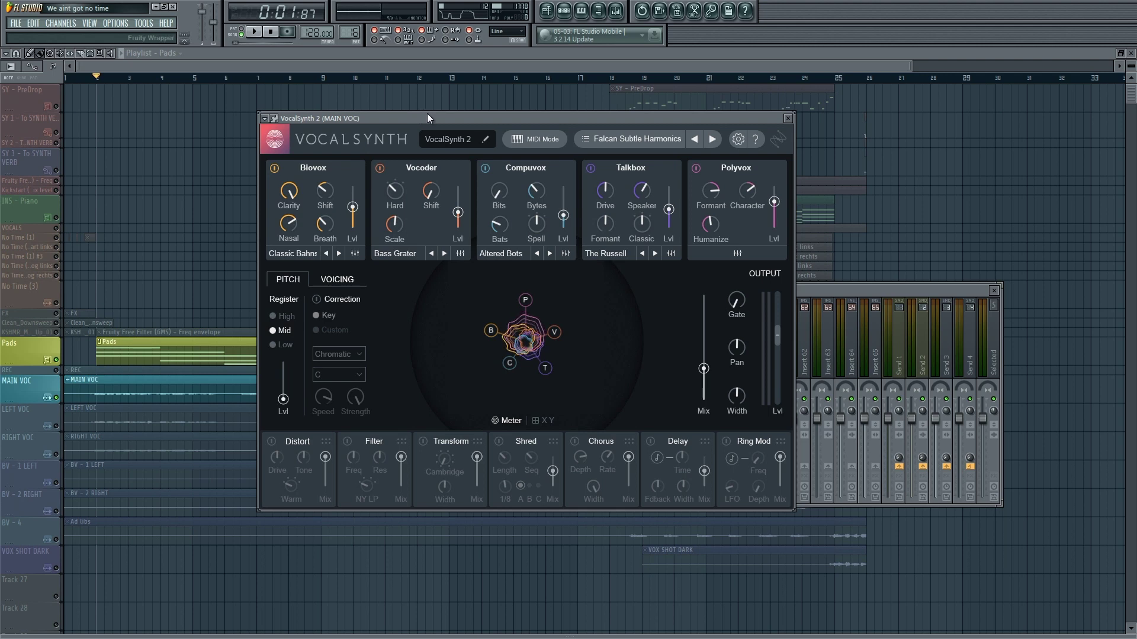
pyautogui.moveTo(427, 114); pyautogui.dragTo(460, 117)
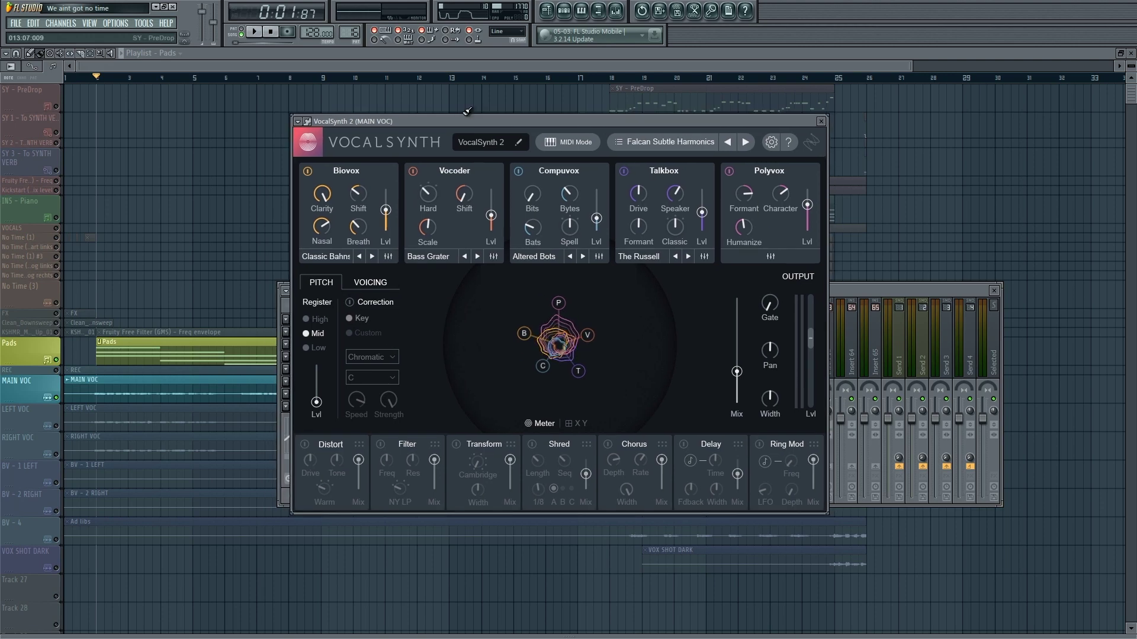